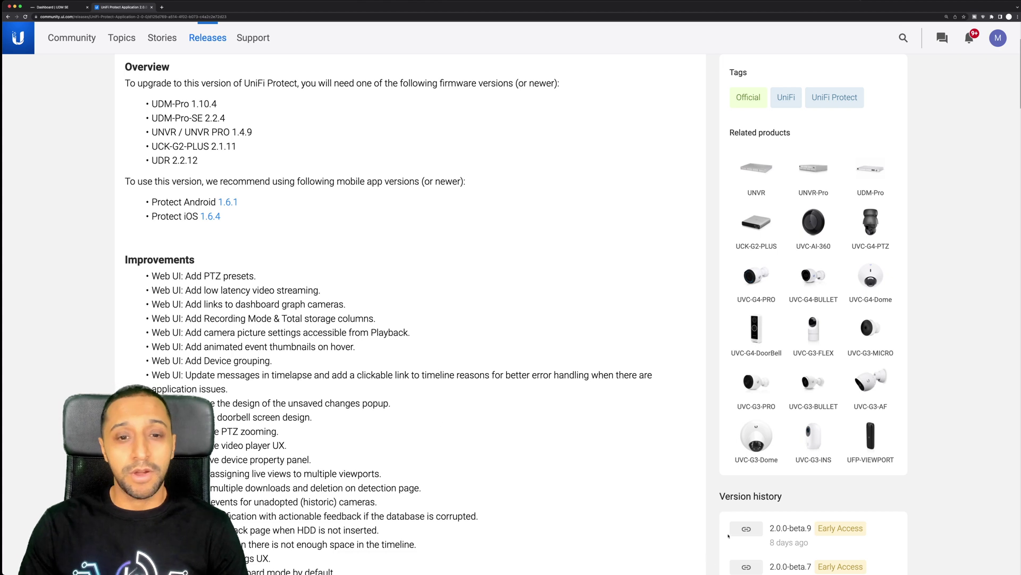
- Highlight the release notes on low latency streaming, doorbell screen design, video player UX and G4 Doorbell Pro package detection
scroll(394, 318, down, 4)
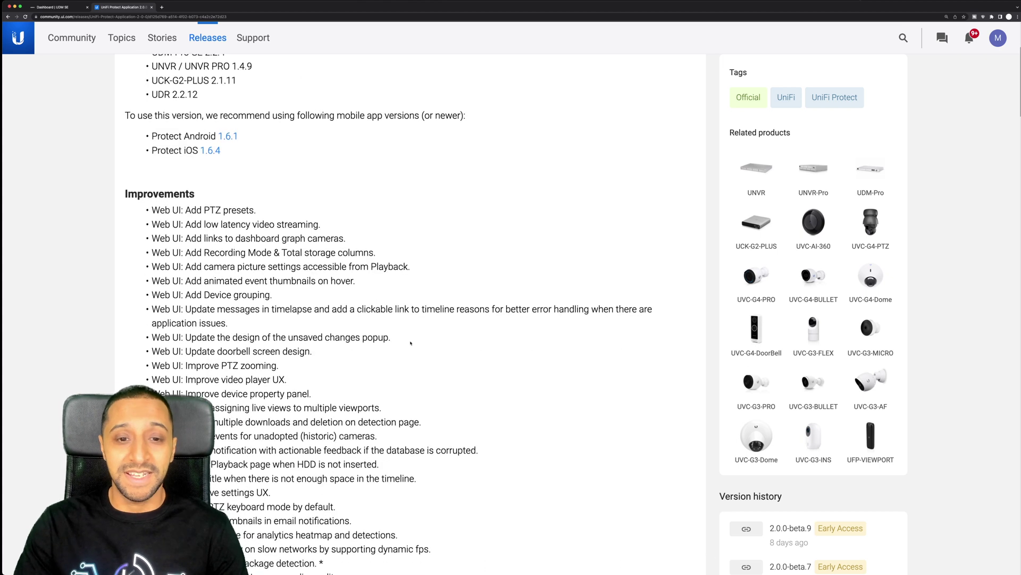
scroll(410, 344, down, 4)
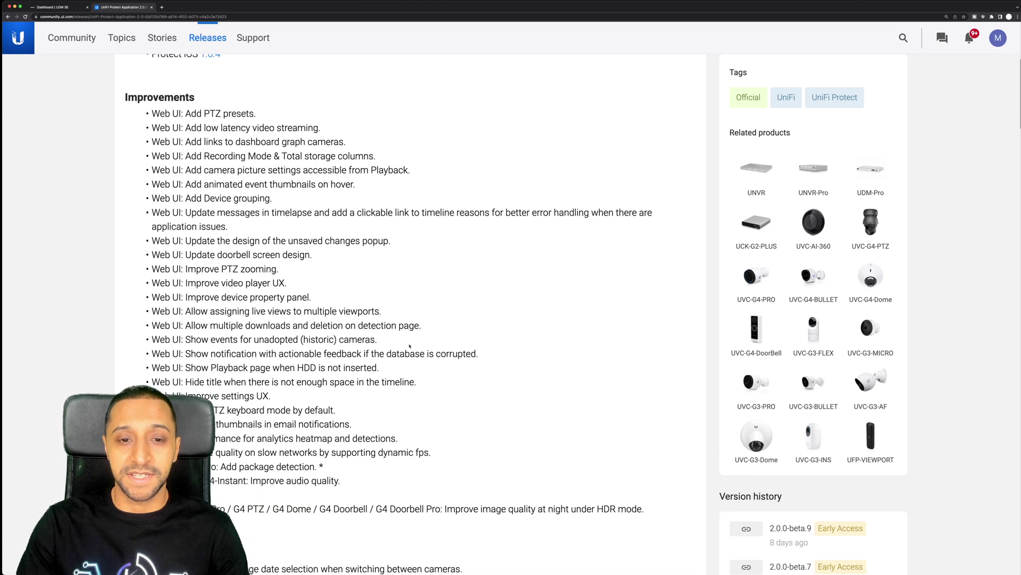
scroll(408, 345, down, 1)
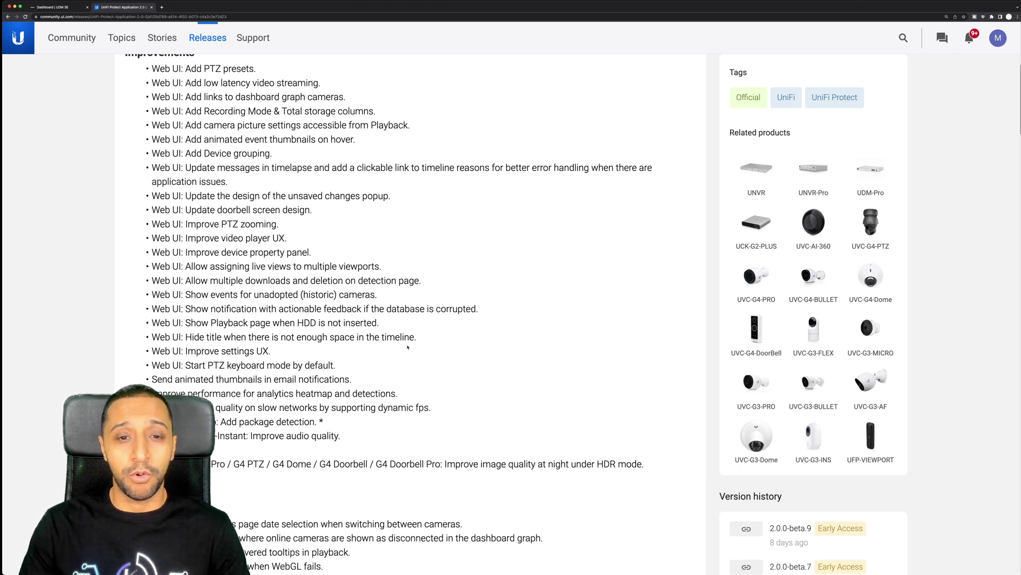
drag(160, 82, 323, 83)
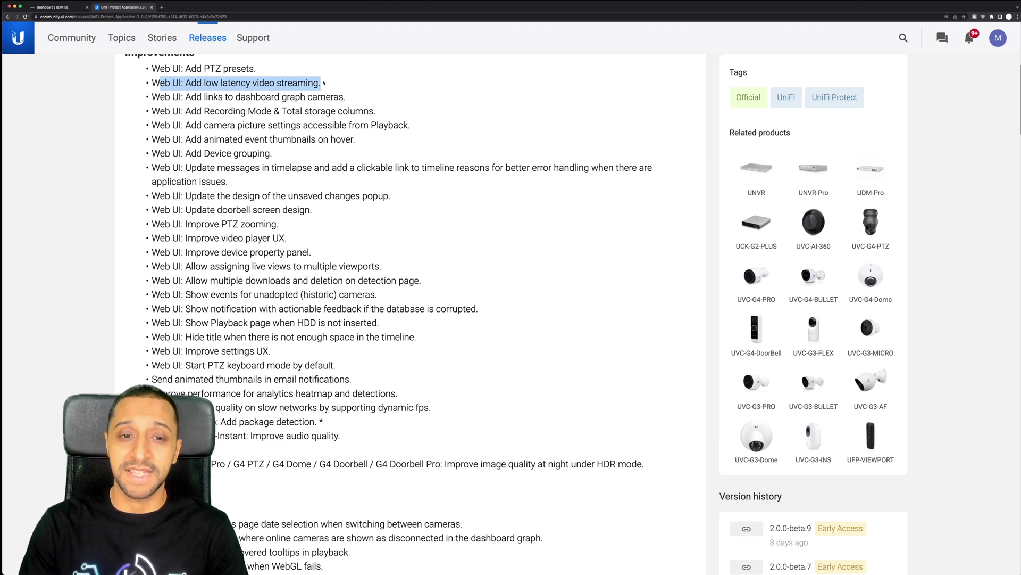
drag(191, 211, 305, 210)
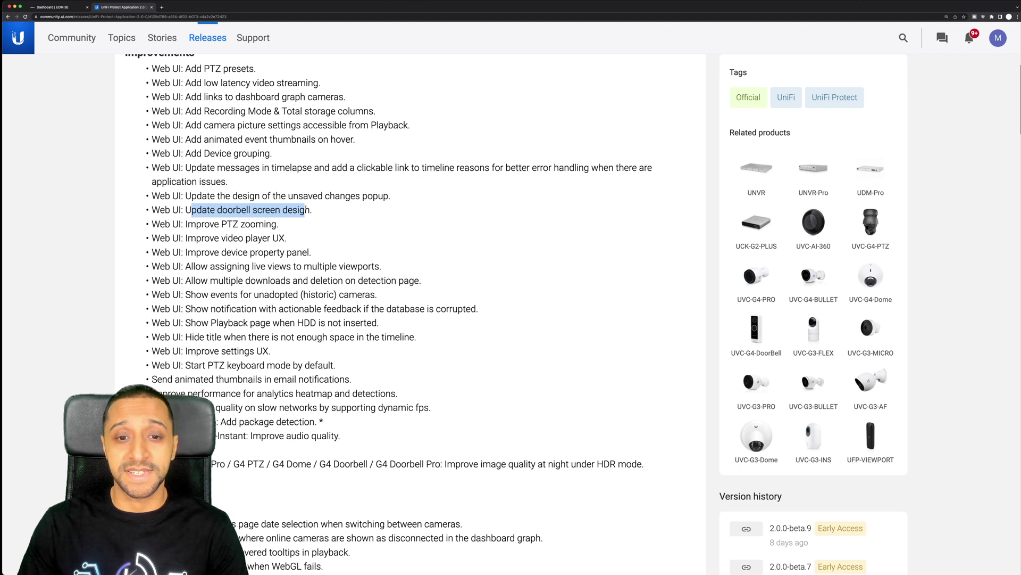
drag(196, 238, 285, 238)
scroll(200, 318, down, 2)
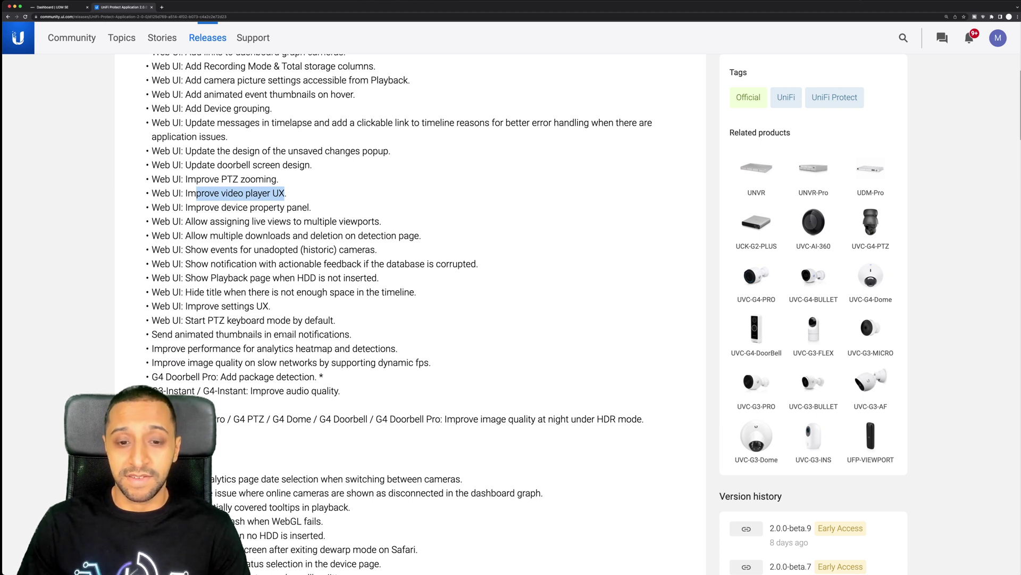
drag(183, 376, 324, 377)
- Clear the package detection highlight and highlight the asterisk that follows it
scroll(323, 380, down, 5)
scroll(323, 384, down, 6)
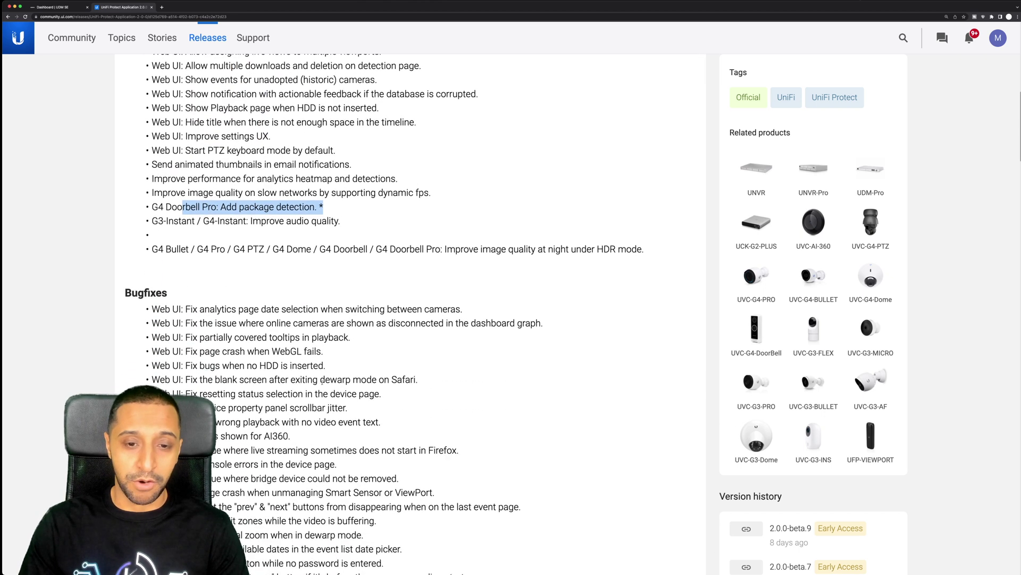
scroll(321, 384, up, 5)
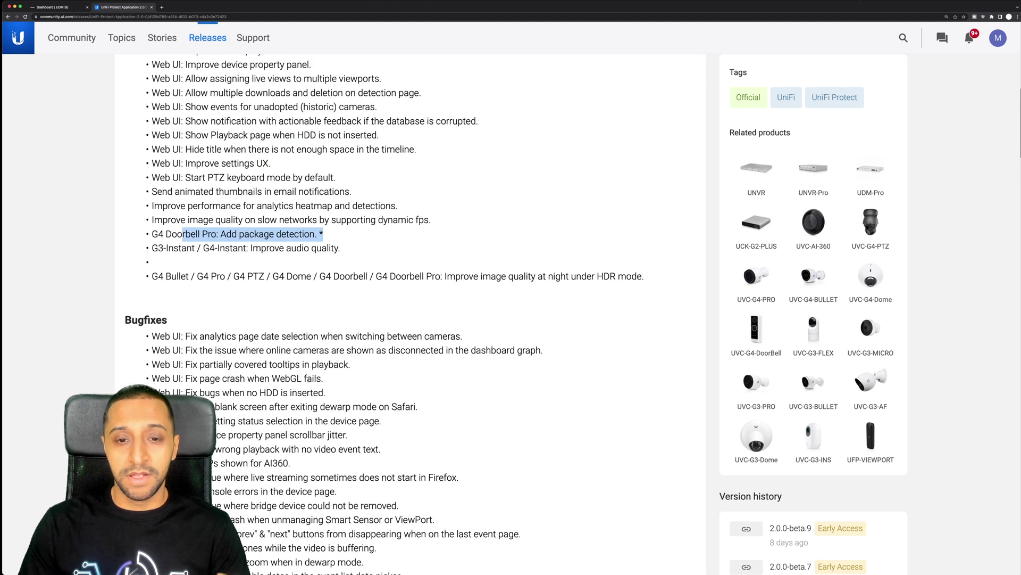
click(275, 262)
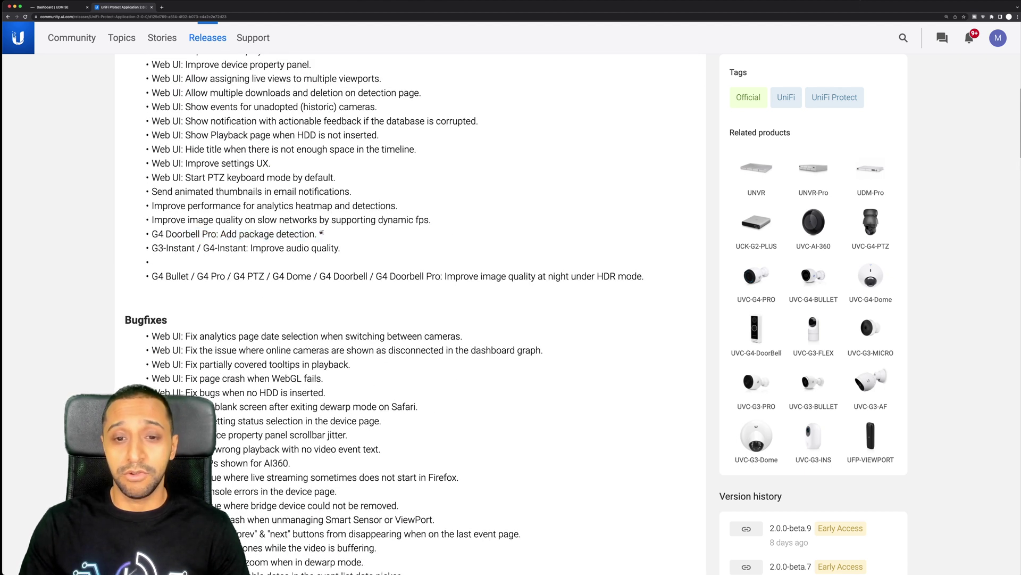
drag(324, 234, 318, 234)
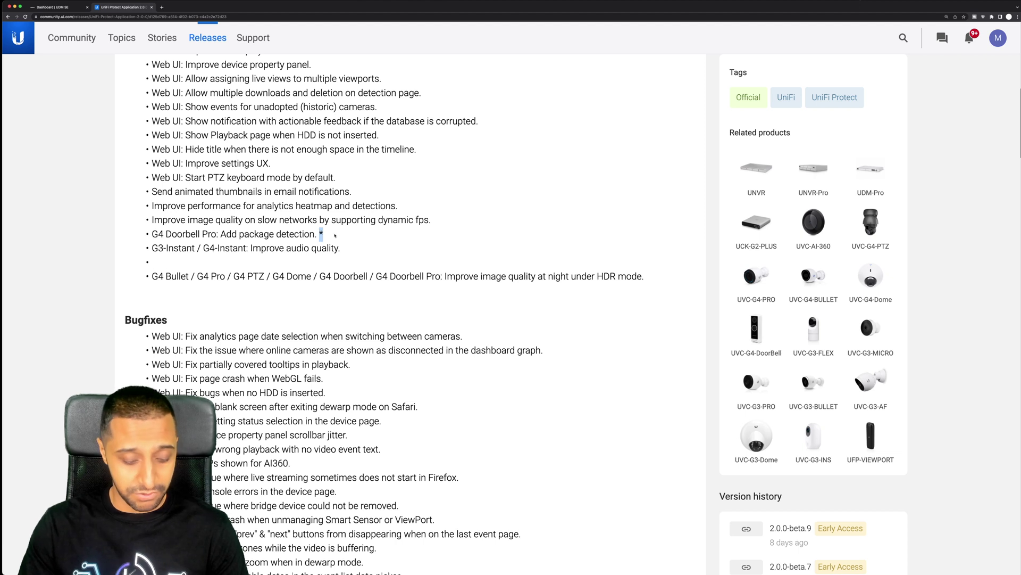
click(349, 235)
- Search the page for '*' and scroll down to the comments and back up to the Overview
key(super+f)
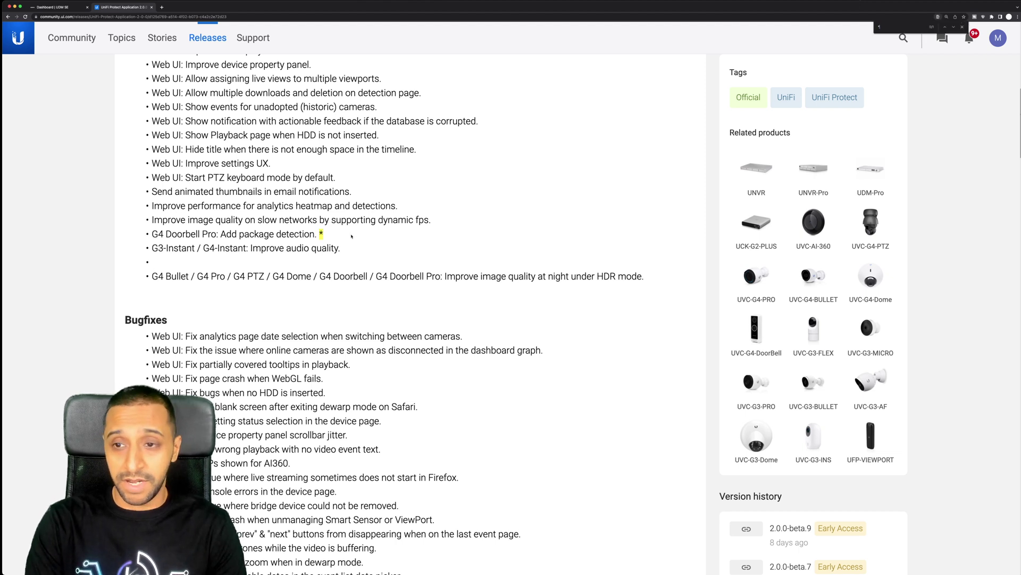
text(*)
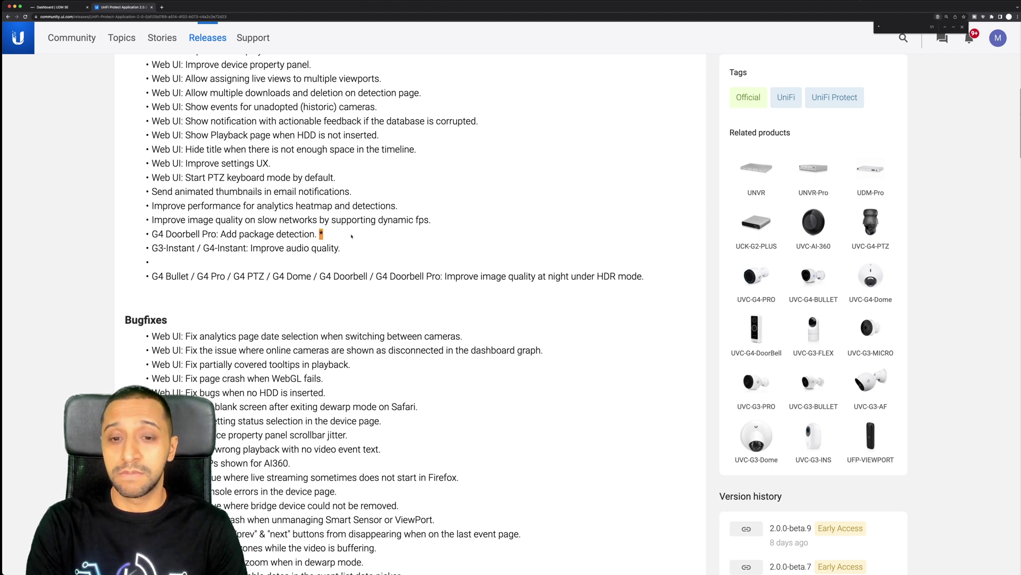
scroll(351, 236, up, 3)
scroll(350, 261, down, 2)
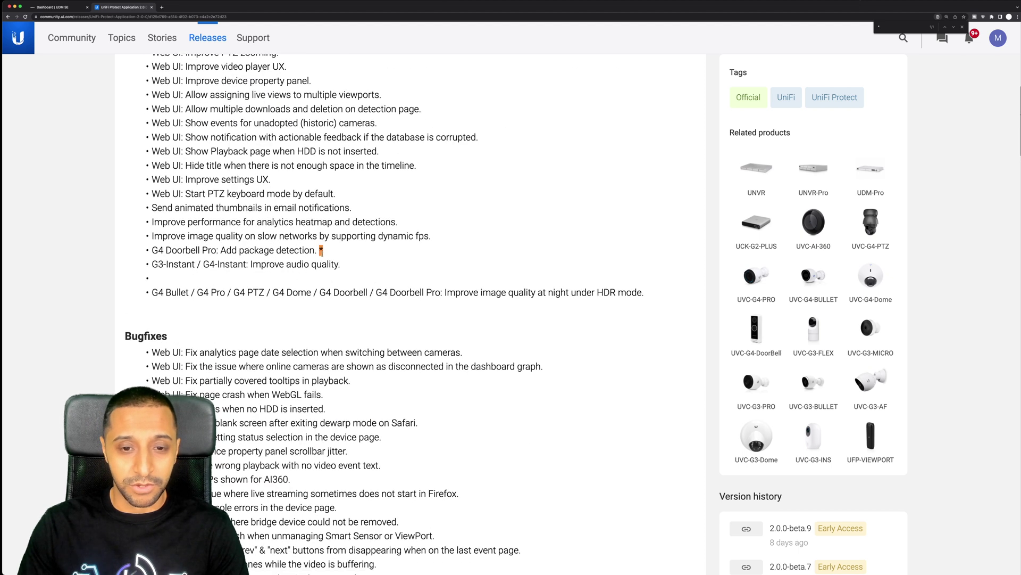
scroll(335, 256, down, 10)
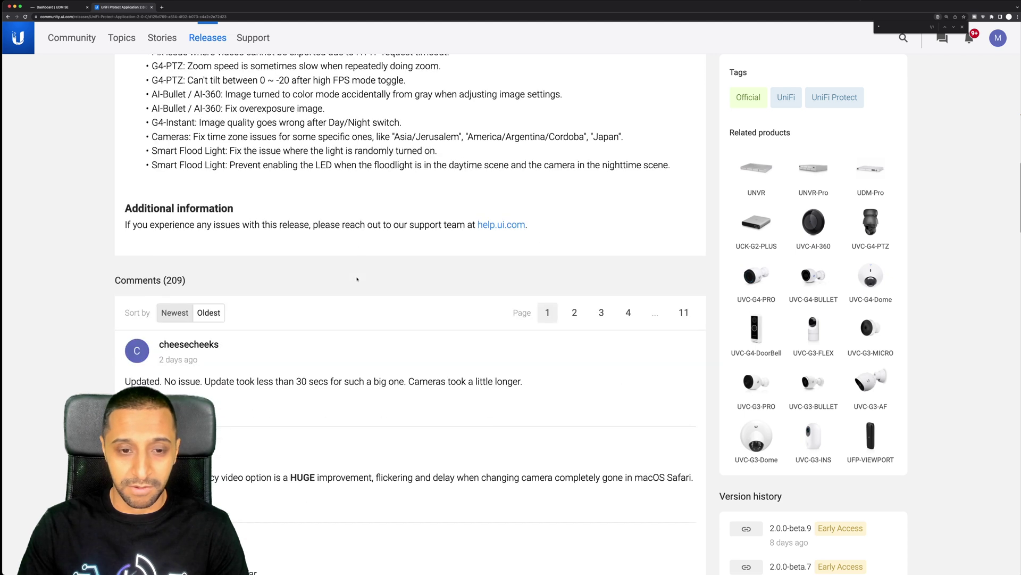
scroll(357, 278, up, 12)
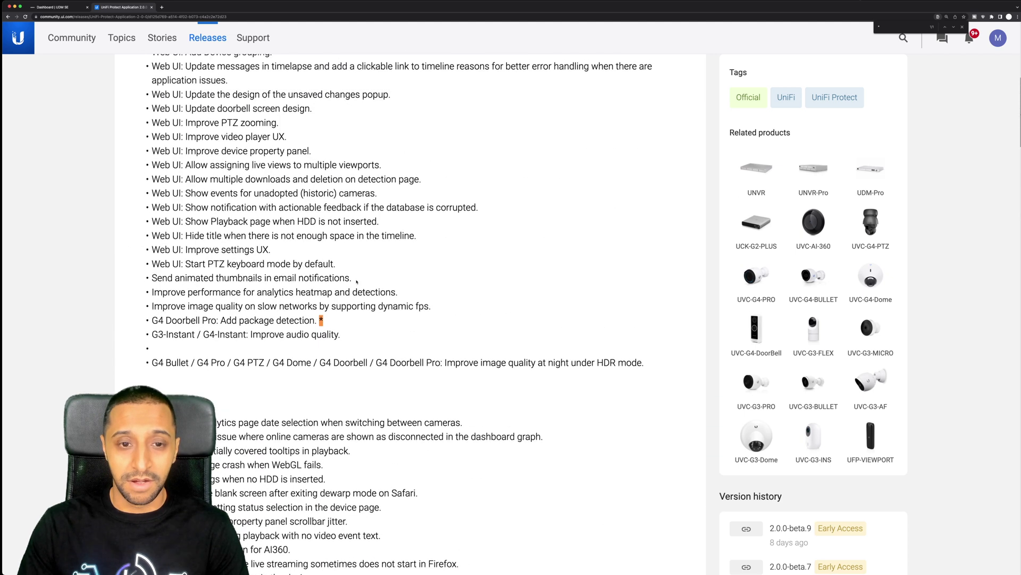
scroll(356, 283, up, 3)
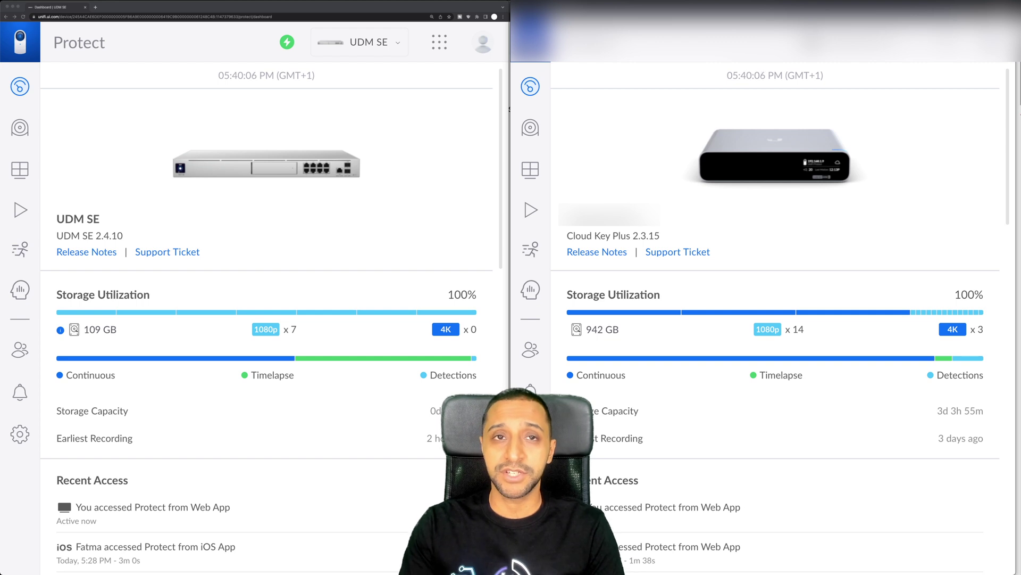
- Scroll the UDM SE and older console dashboards to Detections Last 24 Hours
click(352, 461)
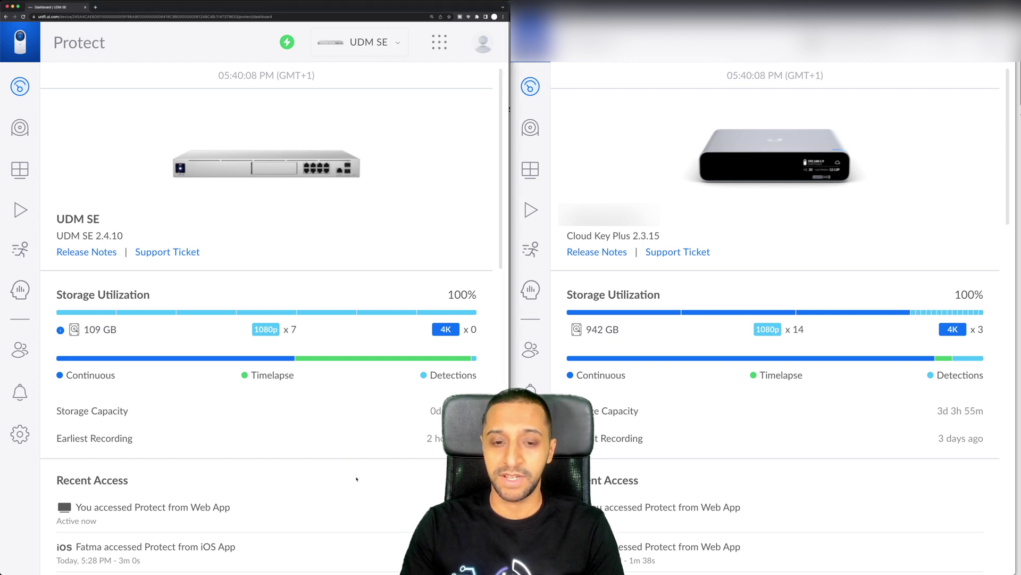
scroll(364, 406, down, 10)
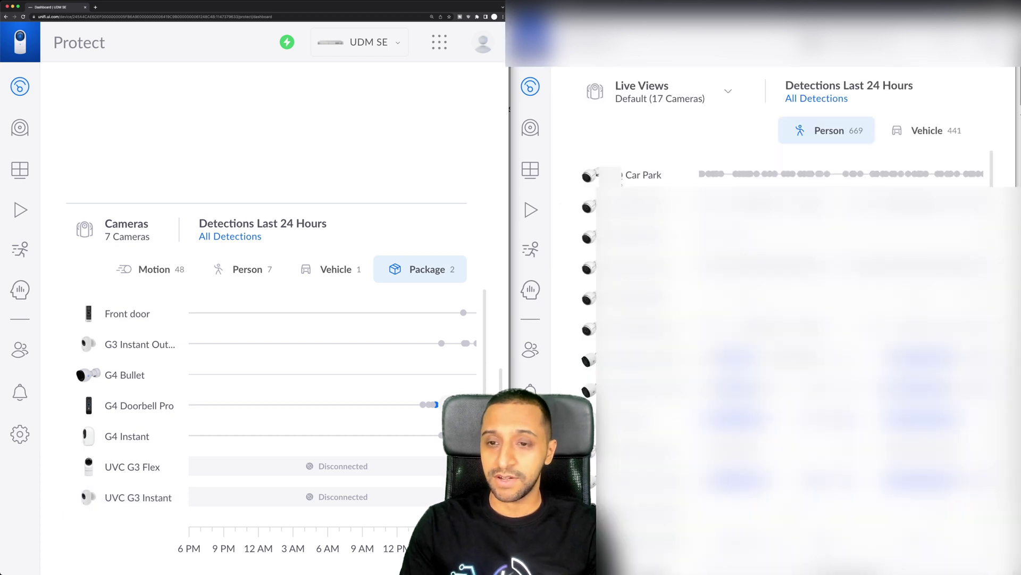
click(633, 178)
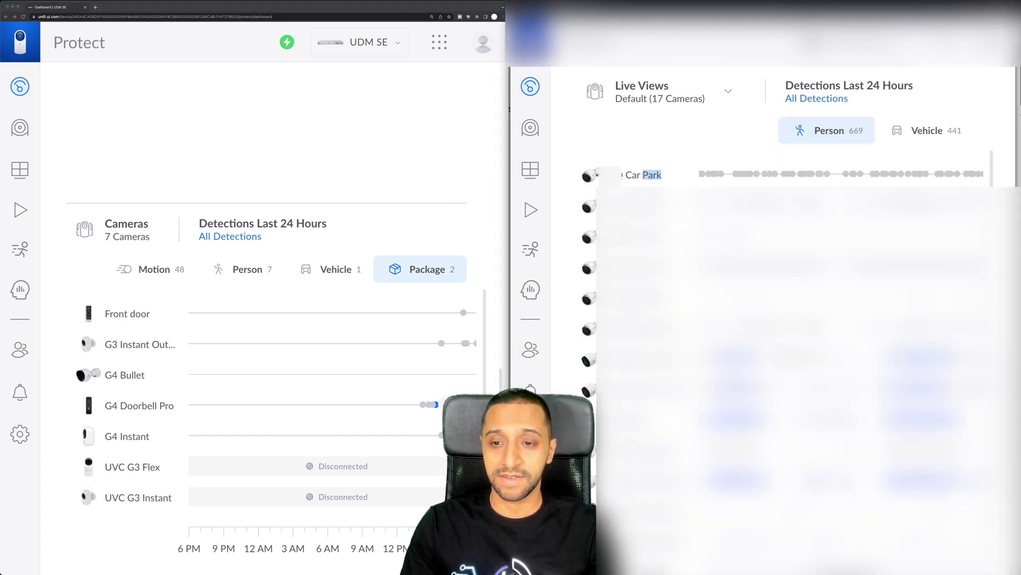
click(638, 174)
click(642, 175)
- Open the Front door camera's details panel, then close it
click(191, 317)
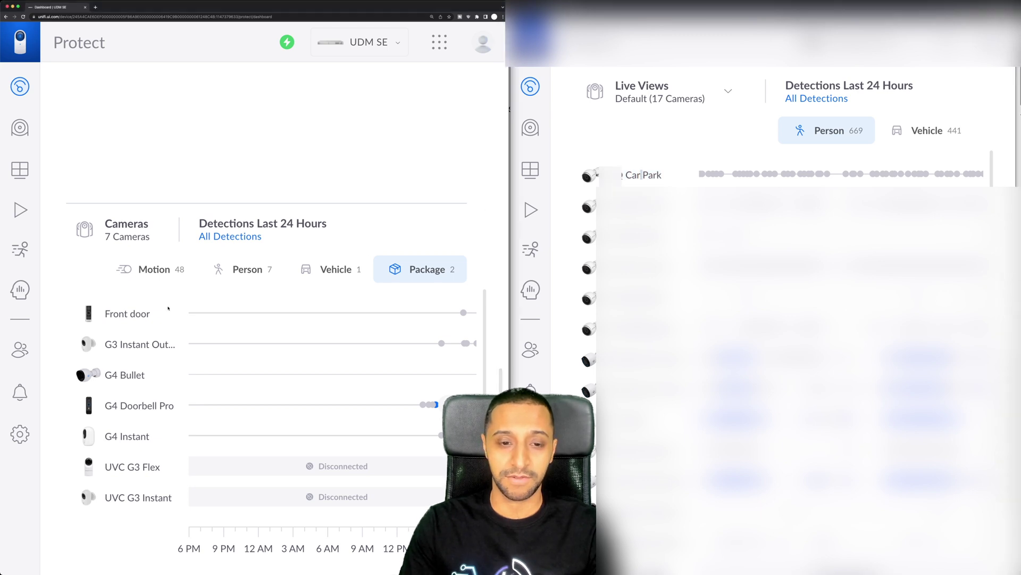
click(132, 314)
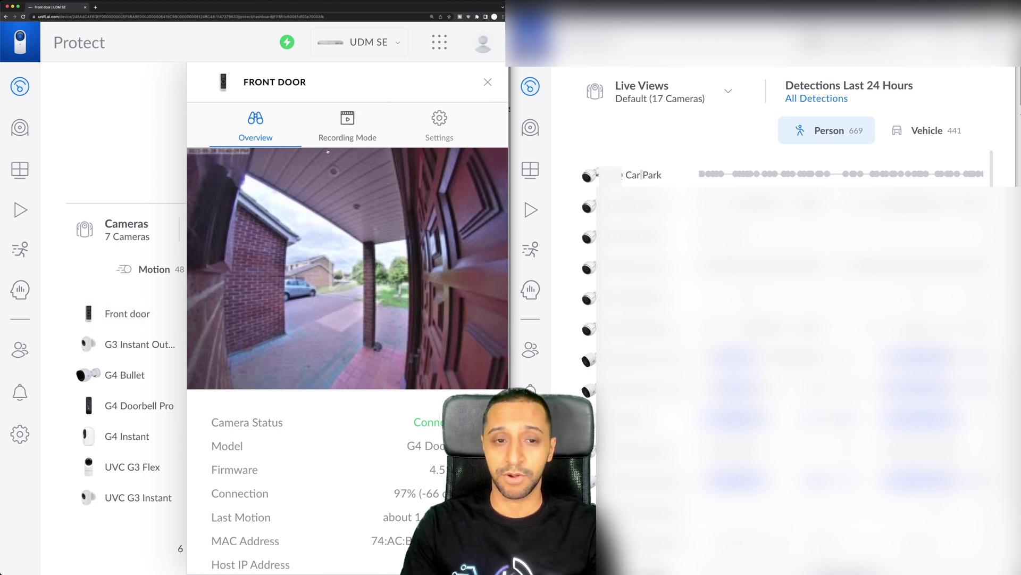
click(488, 82)
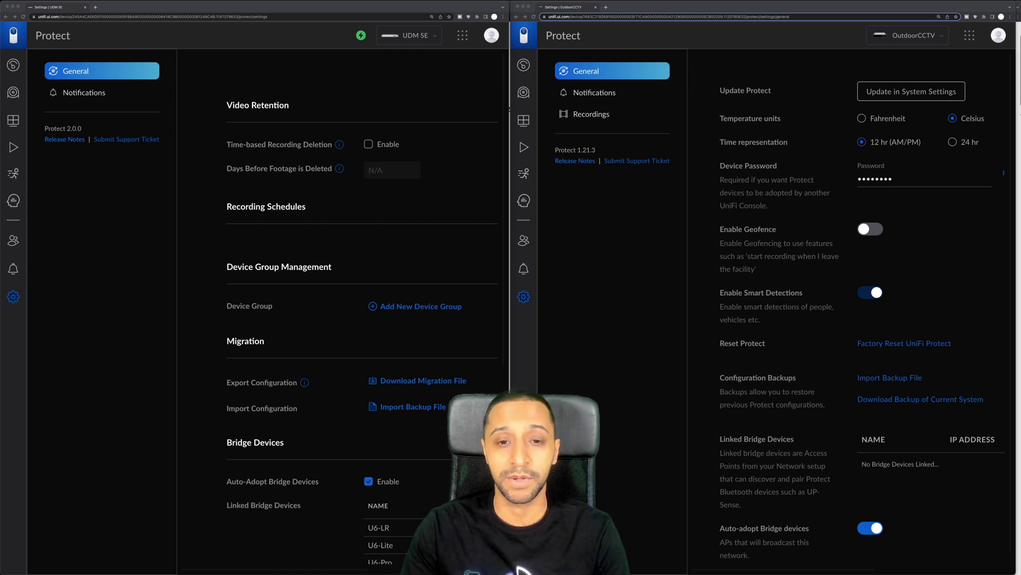
- Bring the Protect 2.0 General settings window to the front
click(235, 105)
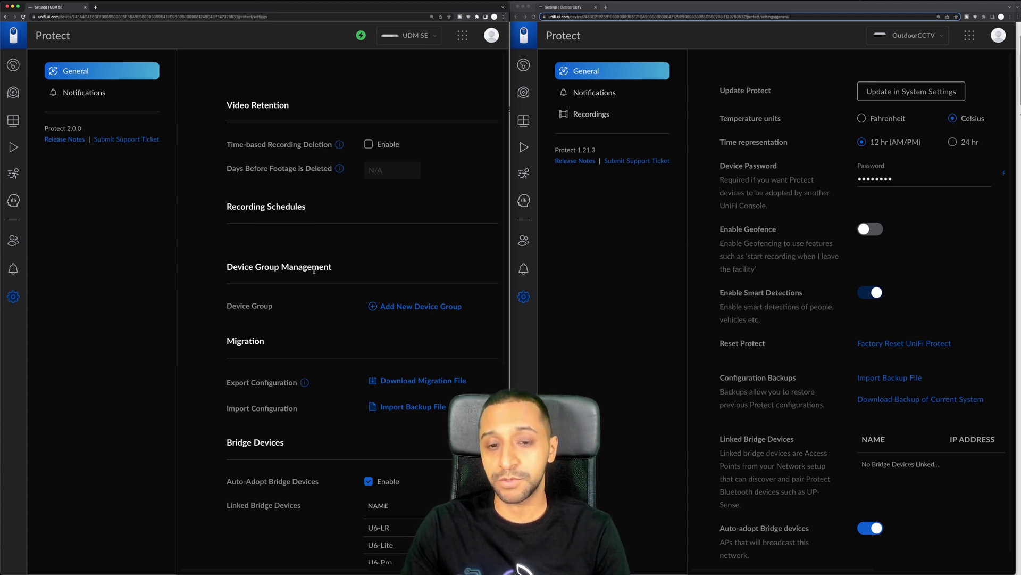
- Add a 'Doorbells' device group with Front door and G4 Doorbell Pro ticked
click(389, 311)
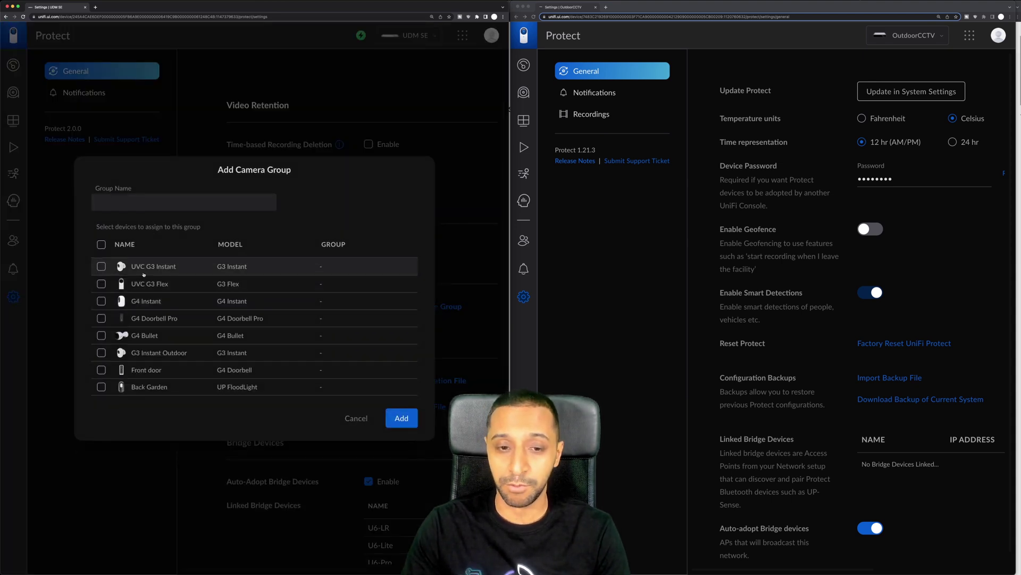
click(146, 207)
text(Doorbells)
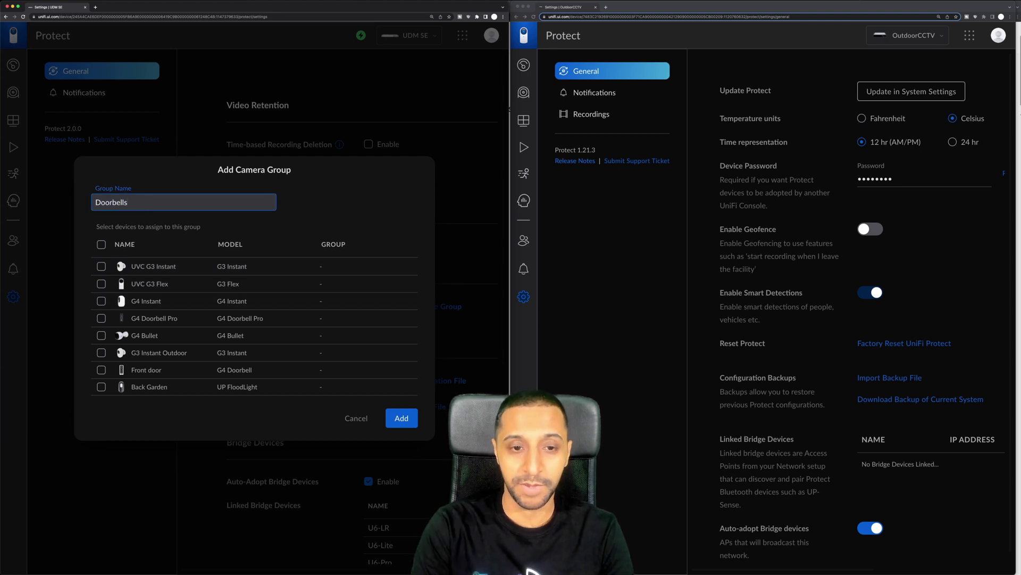
click(102, 373)
click(101, 318)
click(402, 418)
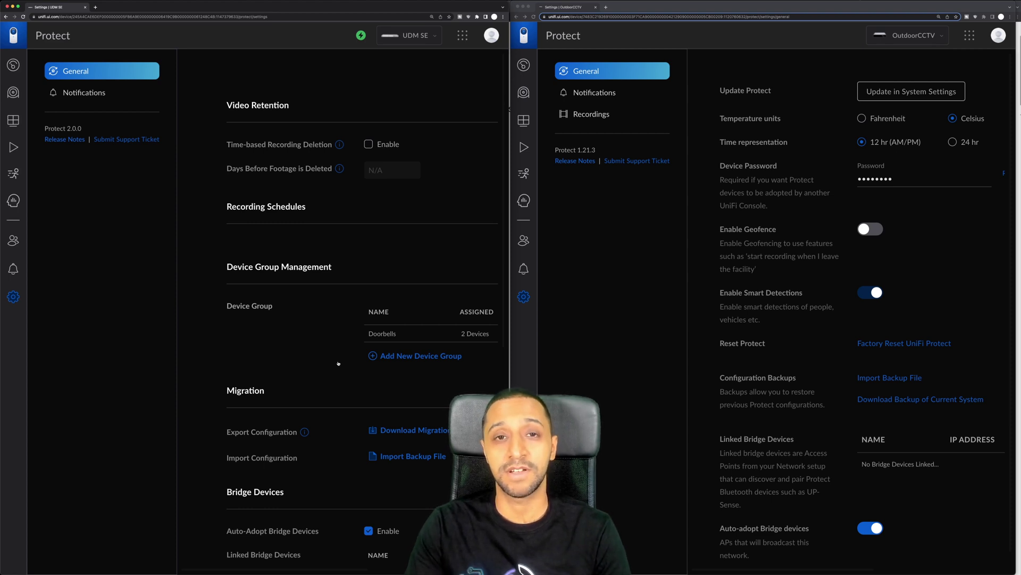
- Scroll both settings pages and enable Low Latency Video under Other Configurations
scroll(339, 364, down, 3)
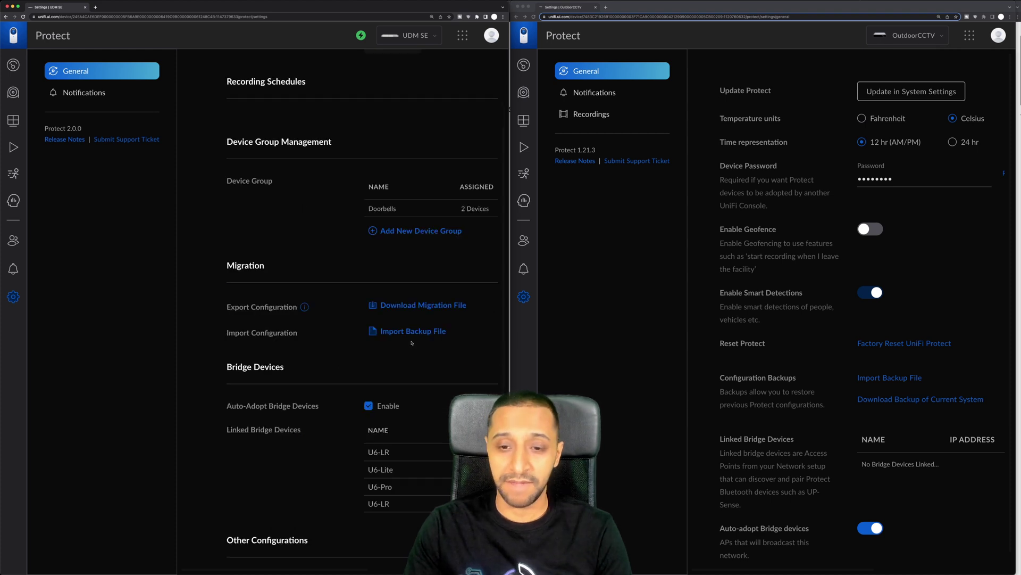
mouse_move(304, 309)
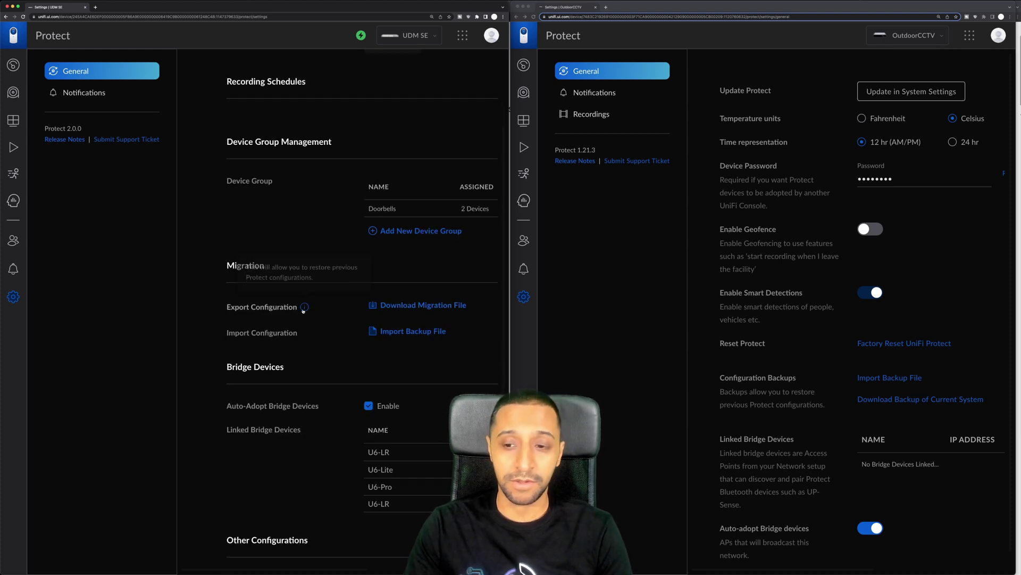
click(770, 377)
drag(750, 379, 800, 379)
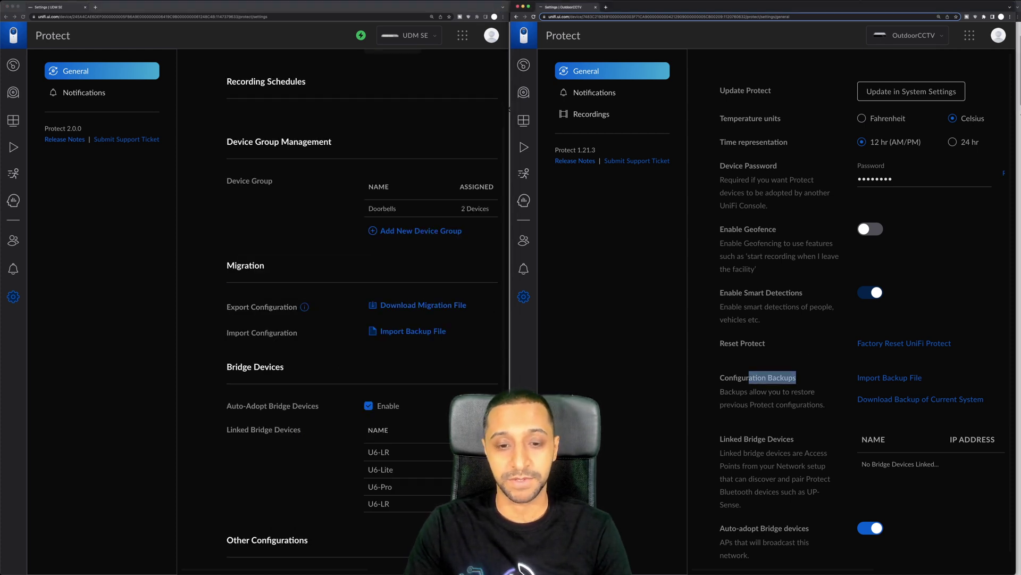
scroll(775, 432, down, 1)
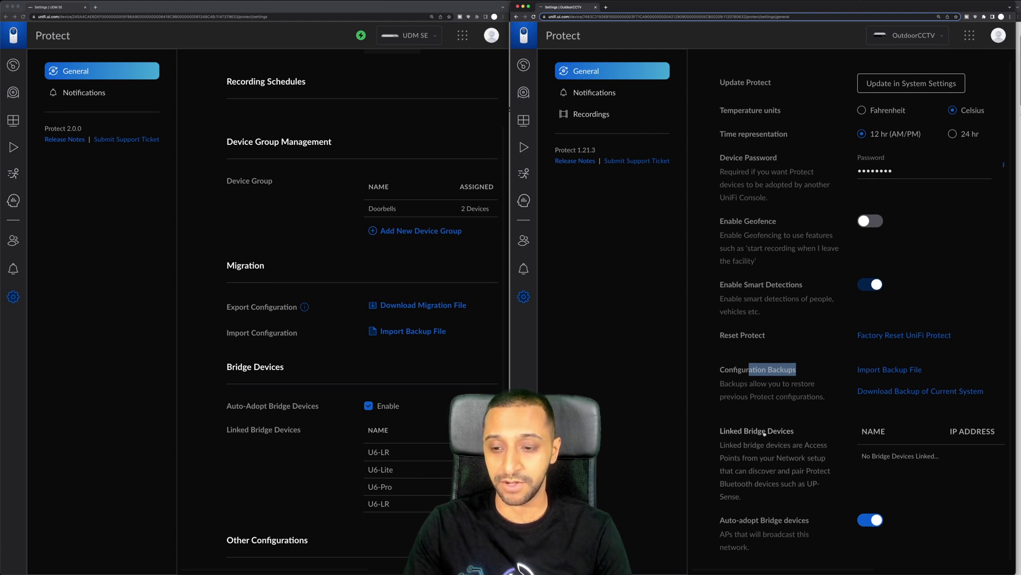
scroll(379, 462, down, 5)
scroll(378, 462, down, 1)
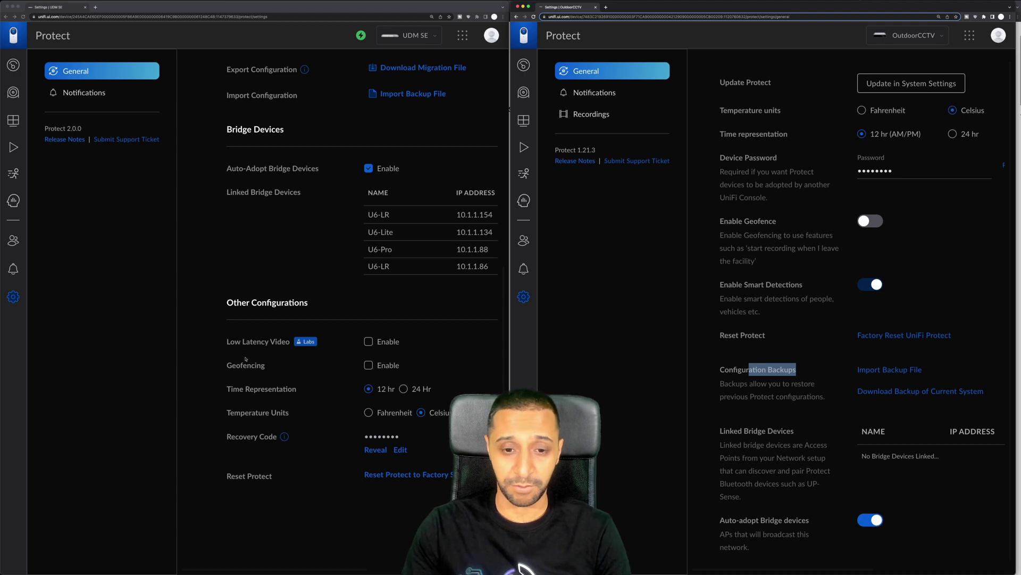
click(367, 342)
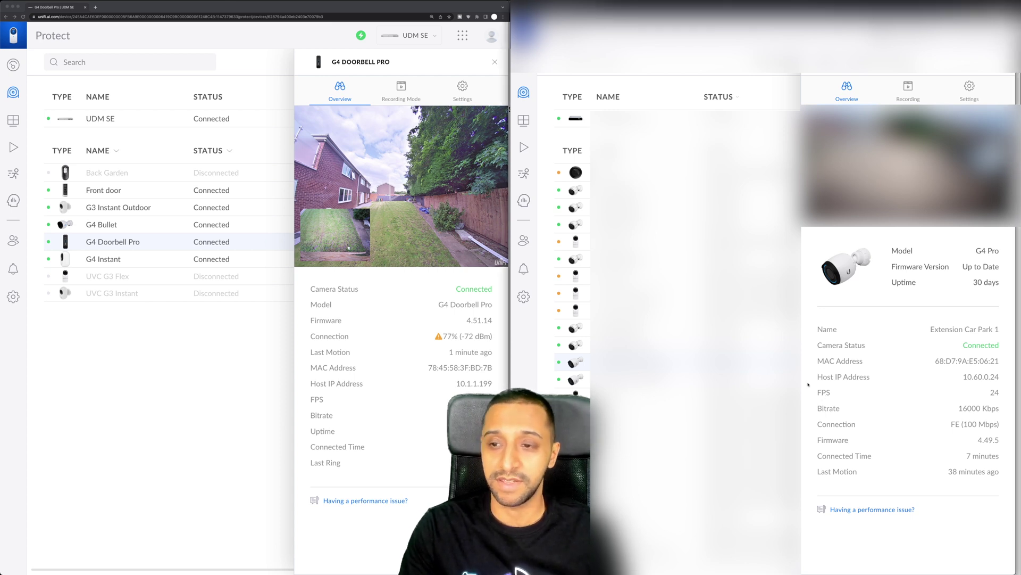
- Show both cameras' recording tabs, leave No Schedule, and expand the doorbell's Detections to Record
click(403, 93)
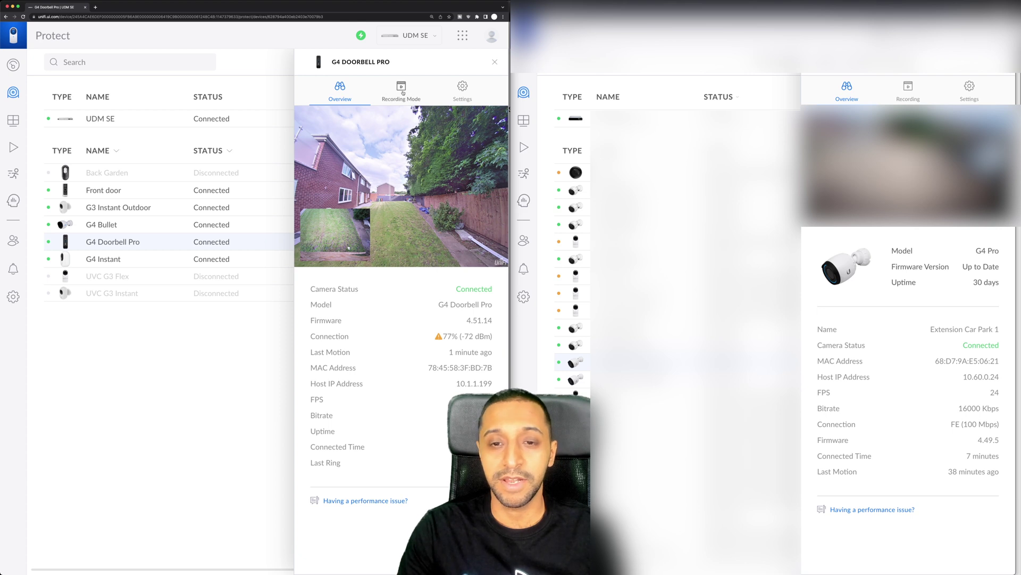
click(403, 93)
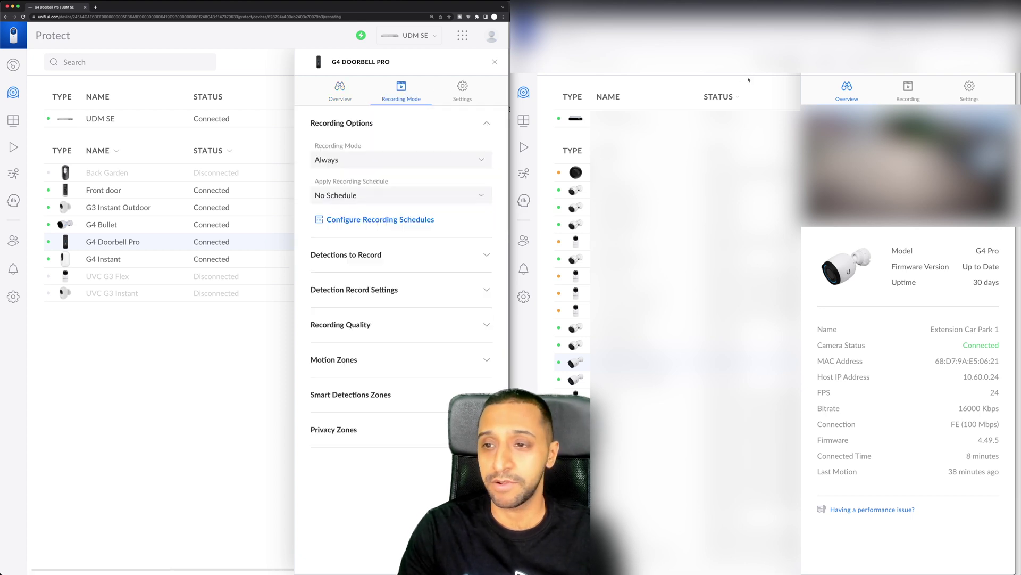
click(925, 99)
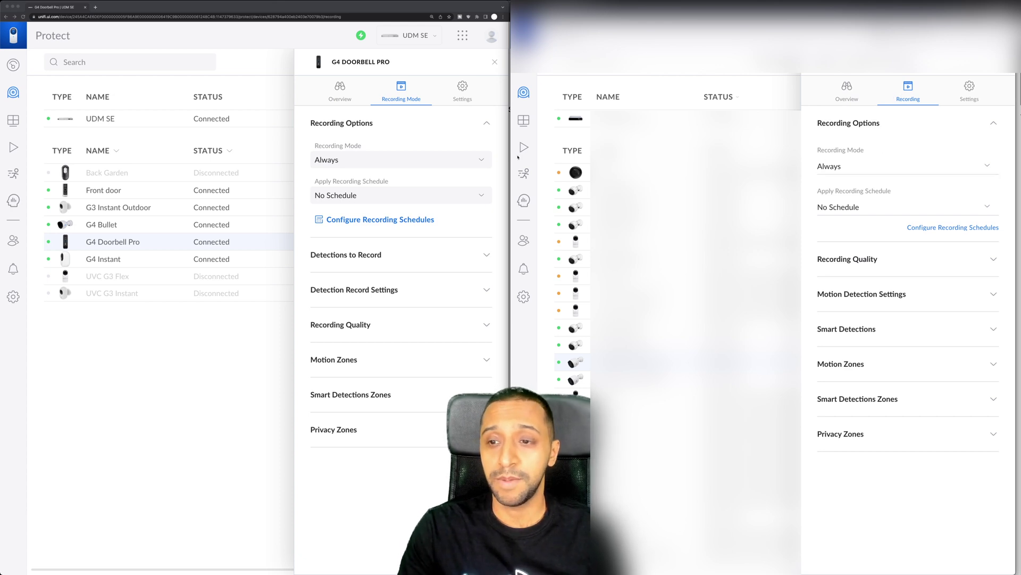
click(441, 202)
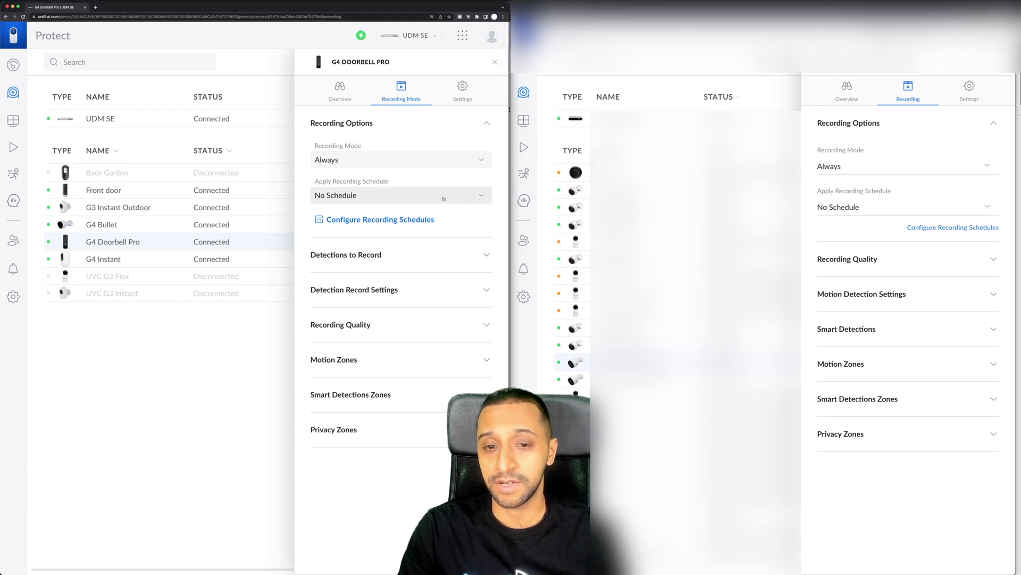
click(443, 200)
click(479, 247)
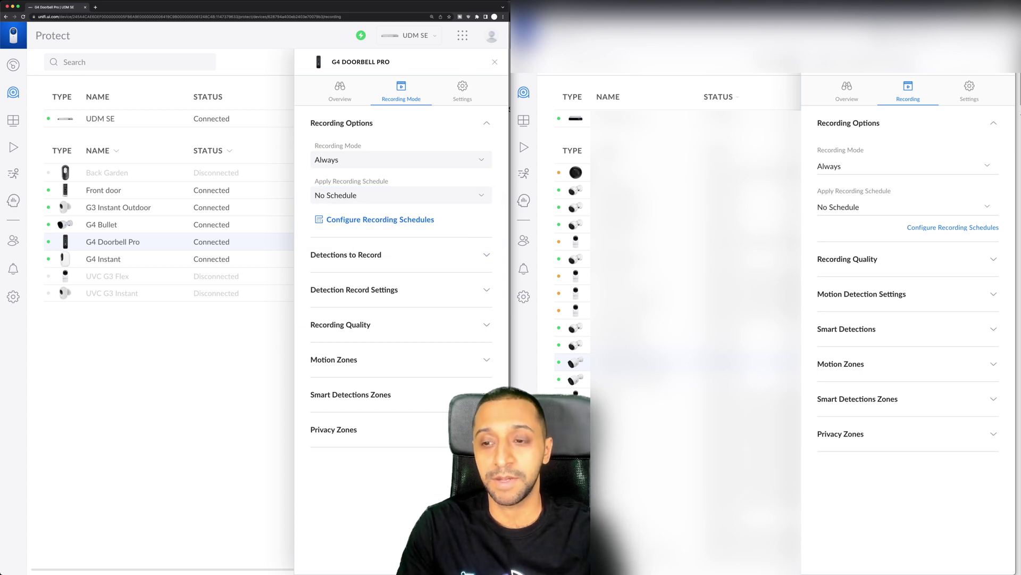
click(386, 261)
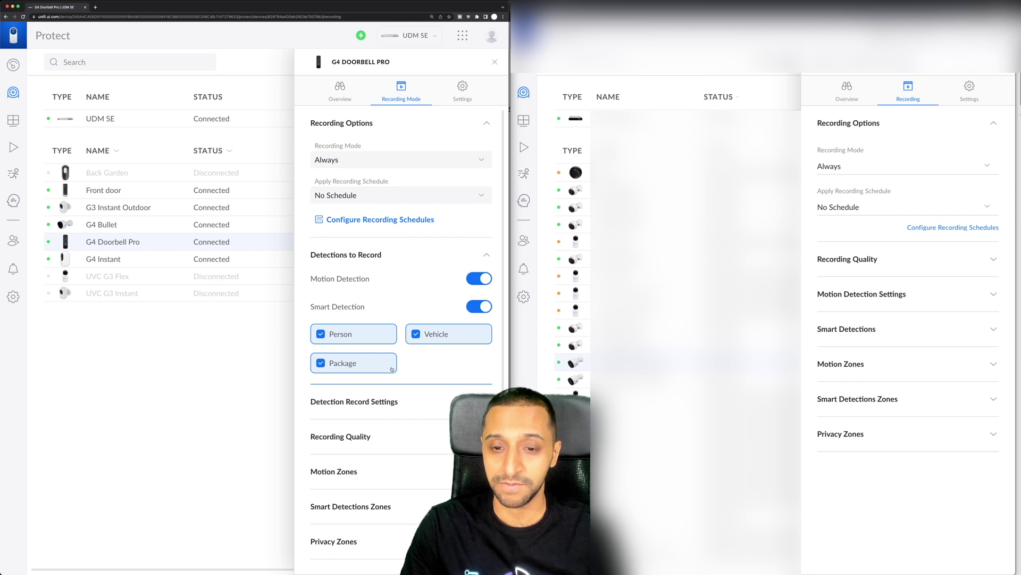
- Expand the older camera's smart detections, motion zones, smart detection zones and privacy zones
click(849, 340)
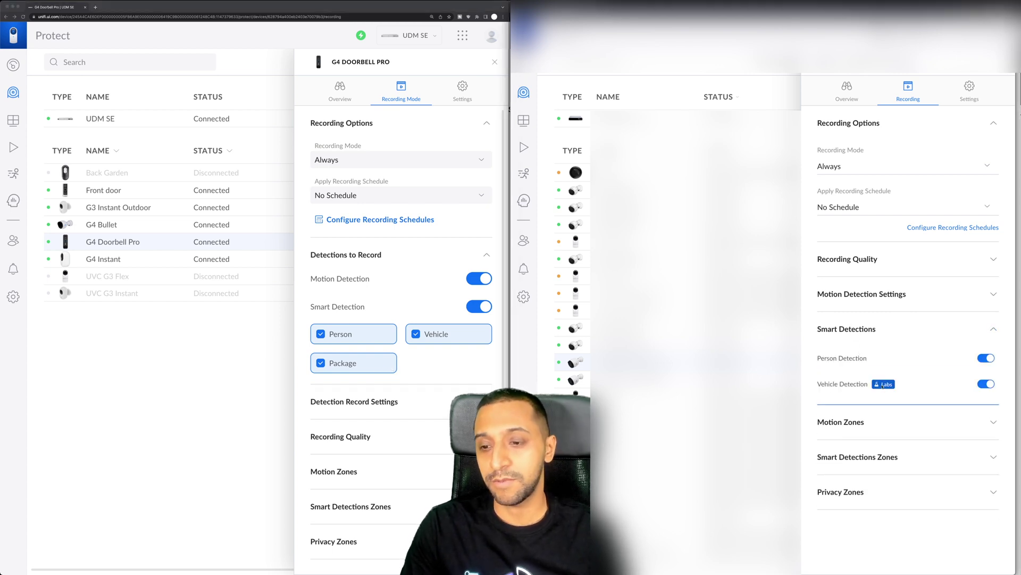
click(862, 422)
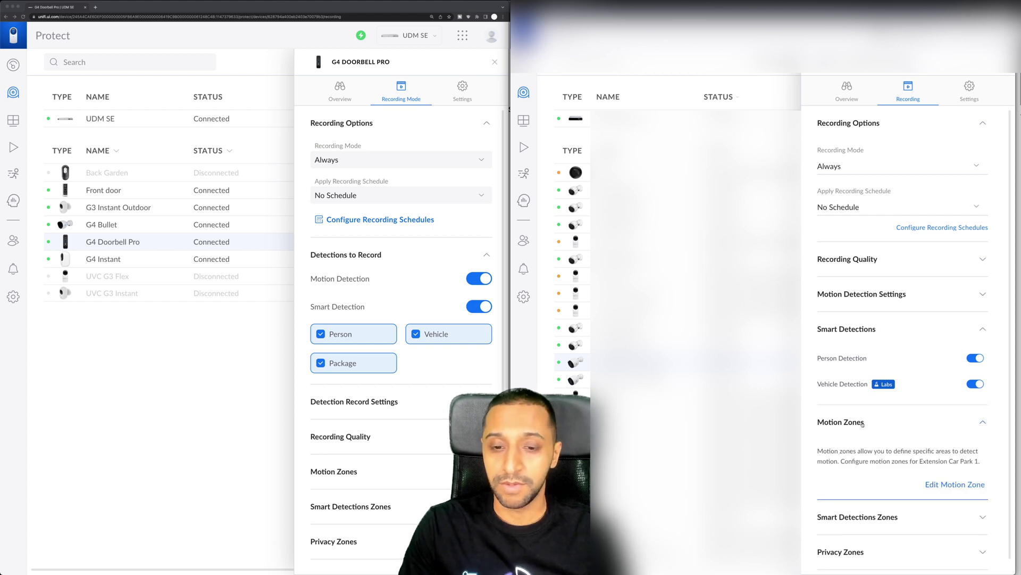
scroll(866, 502, down, 1)
click(866, 506)
scroll(866, 506, down, 1)
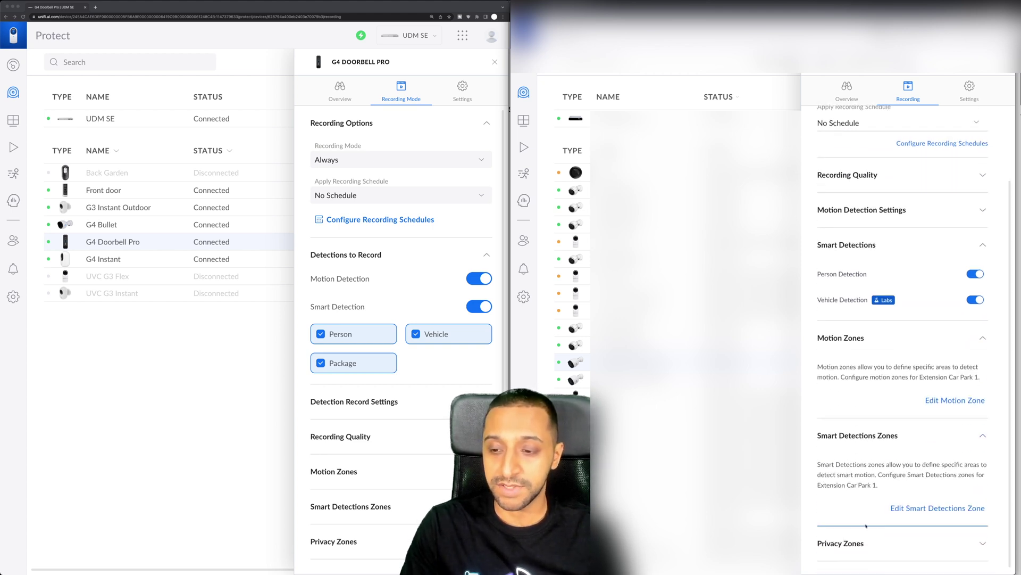
click(865, 544)
scroll(865, 486, down, 1)
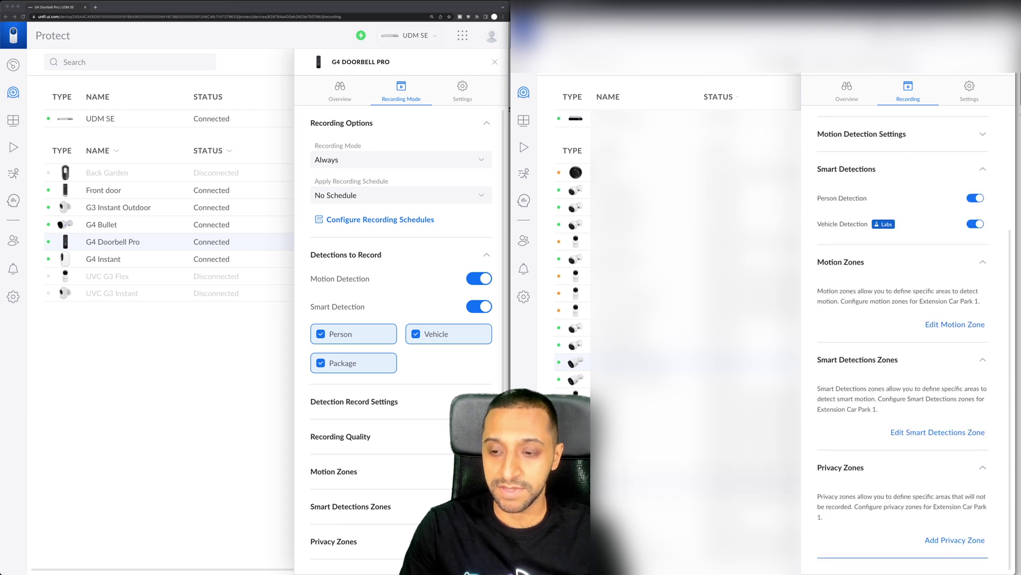
- Expand the doorbell's record settings, quality, motion zones, smart detection zones and privacy zones
click(354, 401)
scroll(351, 427, down, 3)
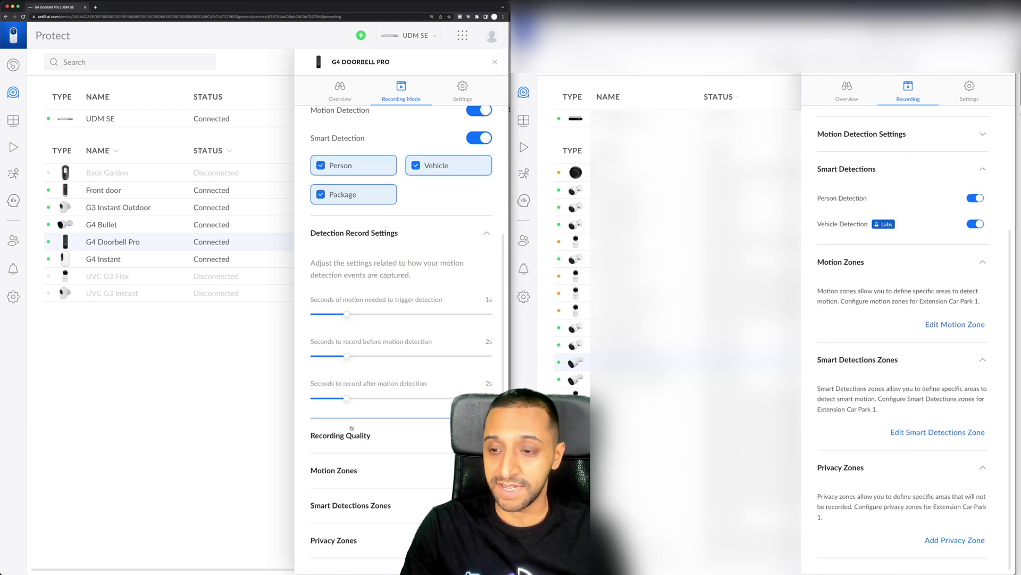
click(351, 431)
scroll(352, 434, down, 2)
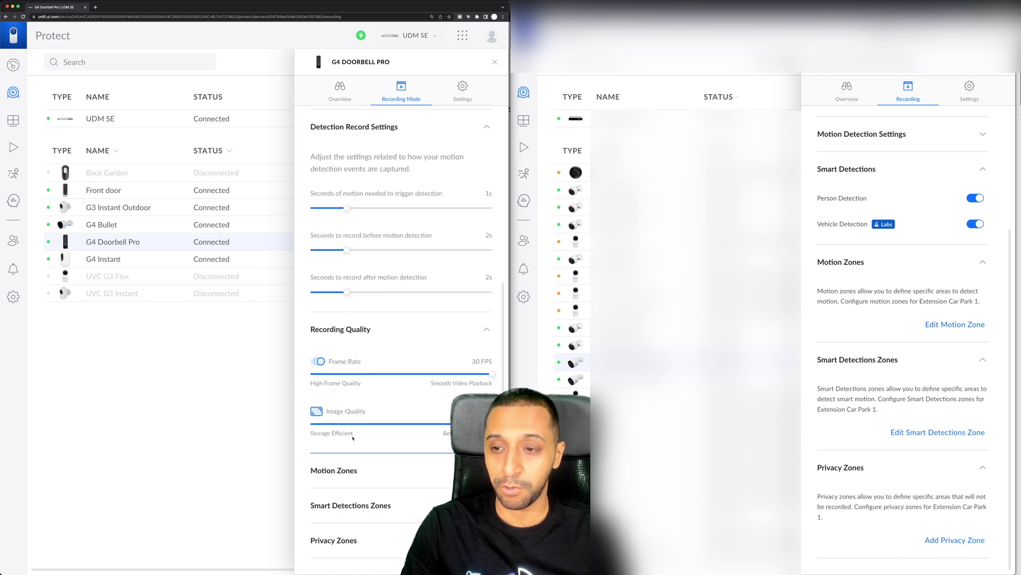
click(352, 469)
scroll(355, 467, down, 1)
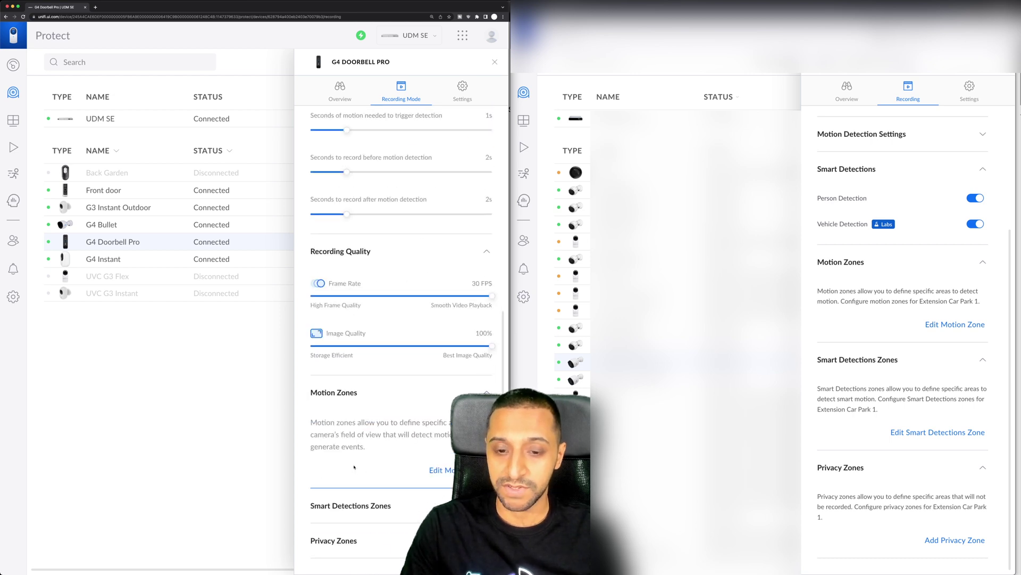
click(359, 503)
scroll(367, 507, down, 1)
click(355, 528)
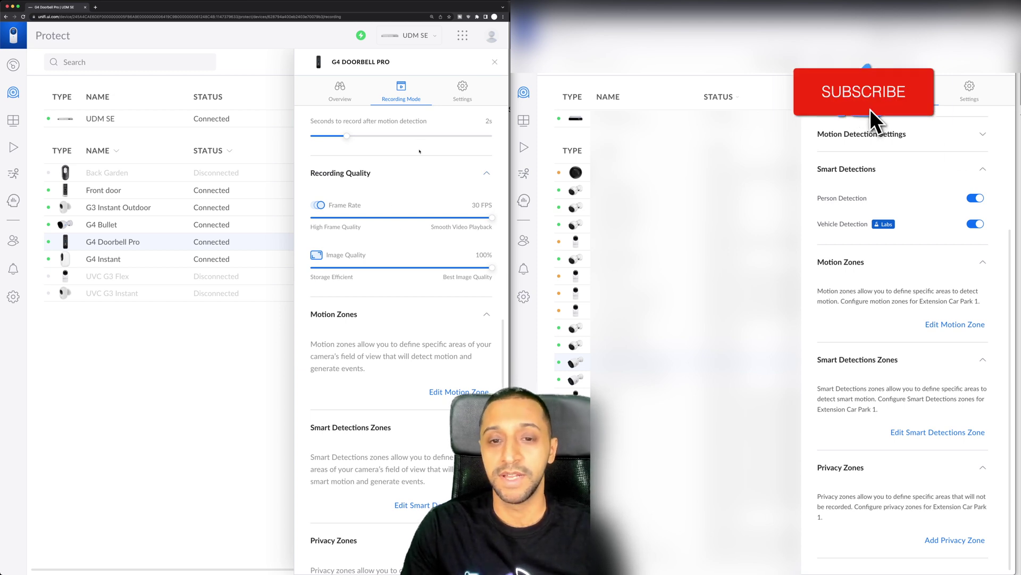
click(460, 94)
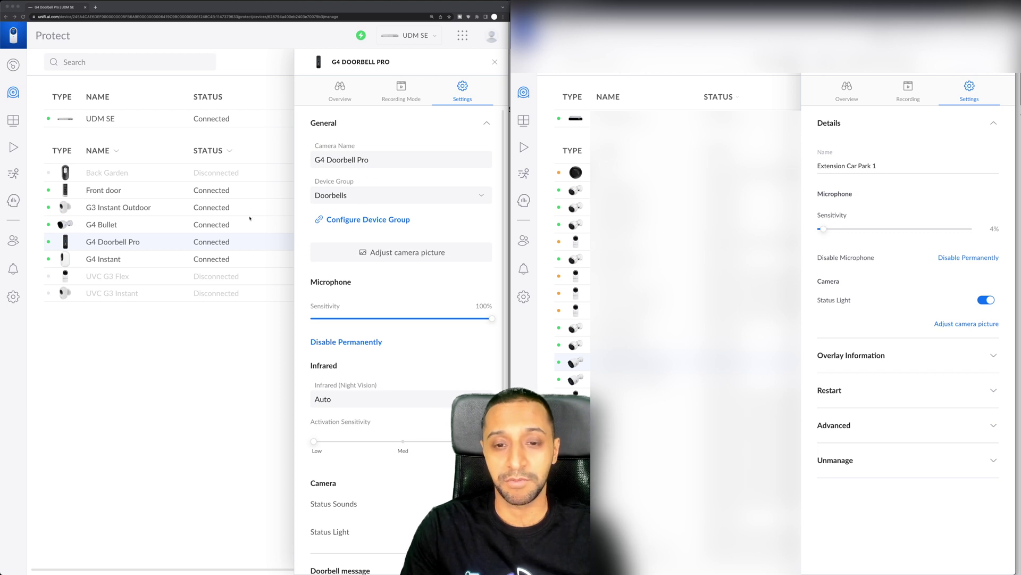
- Set the doorbell's device group to None and back to Doorbells, then open the picture adjustment dialog
click(367, 197)
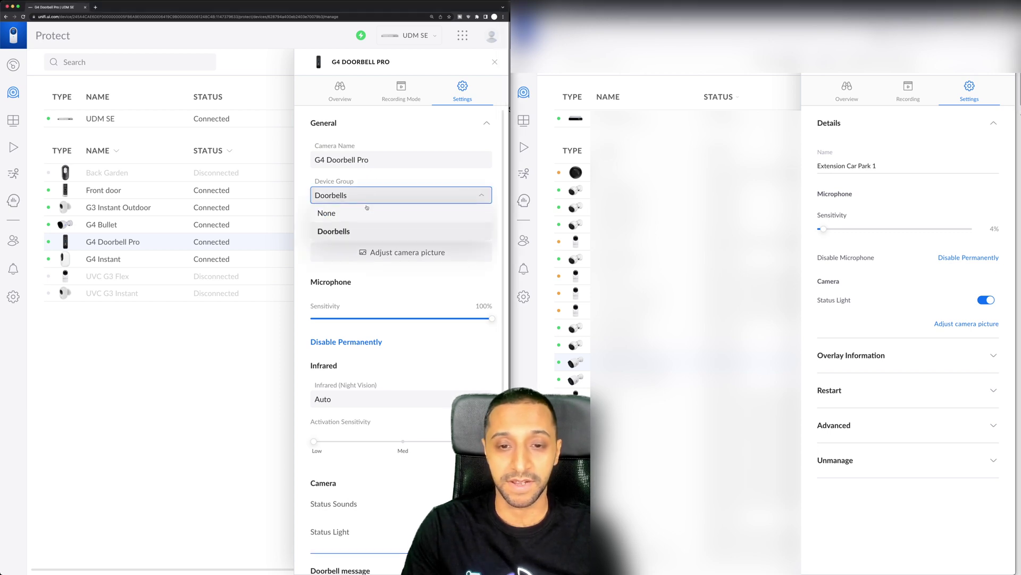
click(367, 212)
click(365, 196)
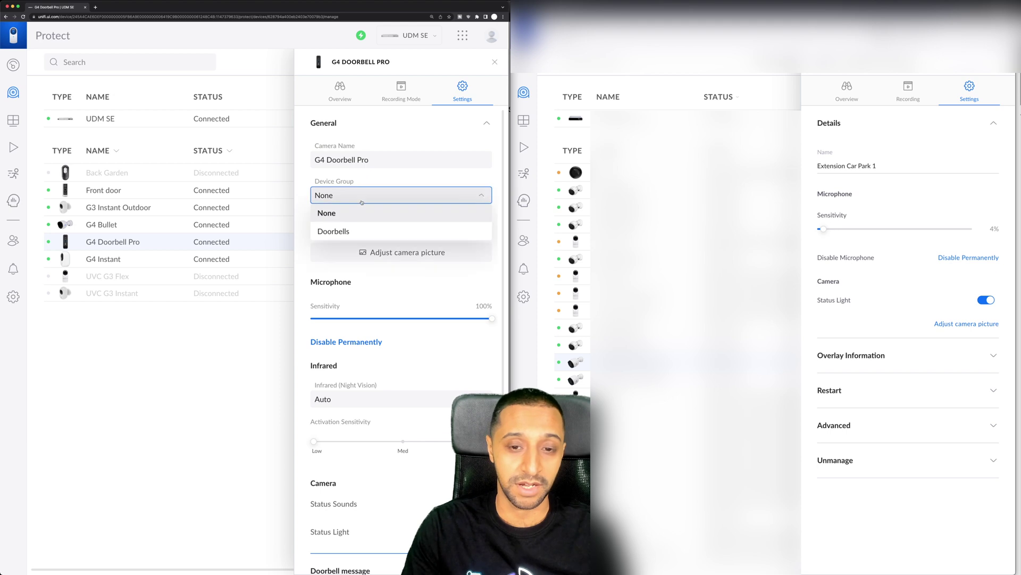
click(355, 232)
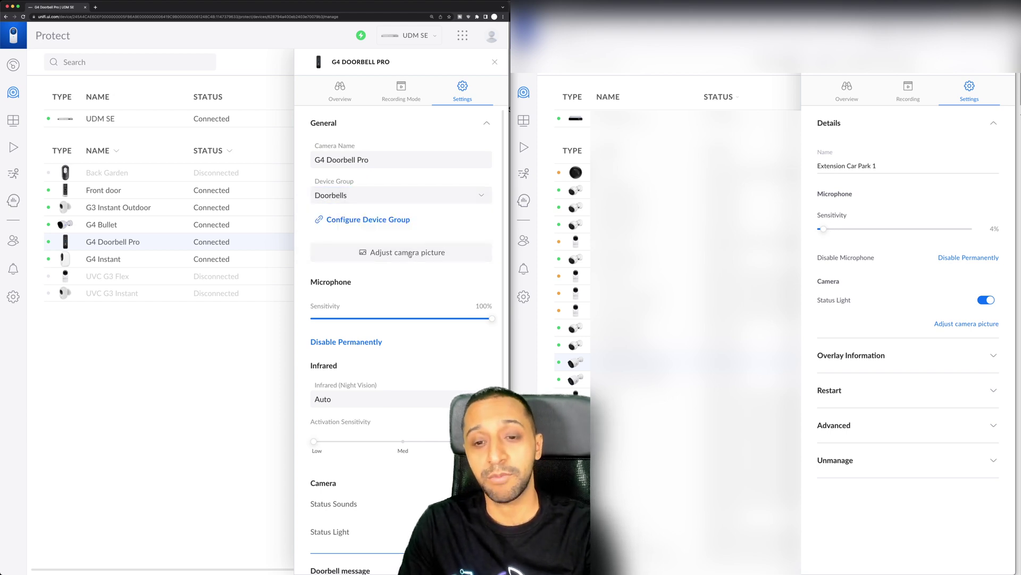
click(410, 253)
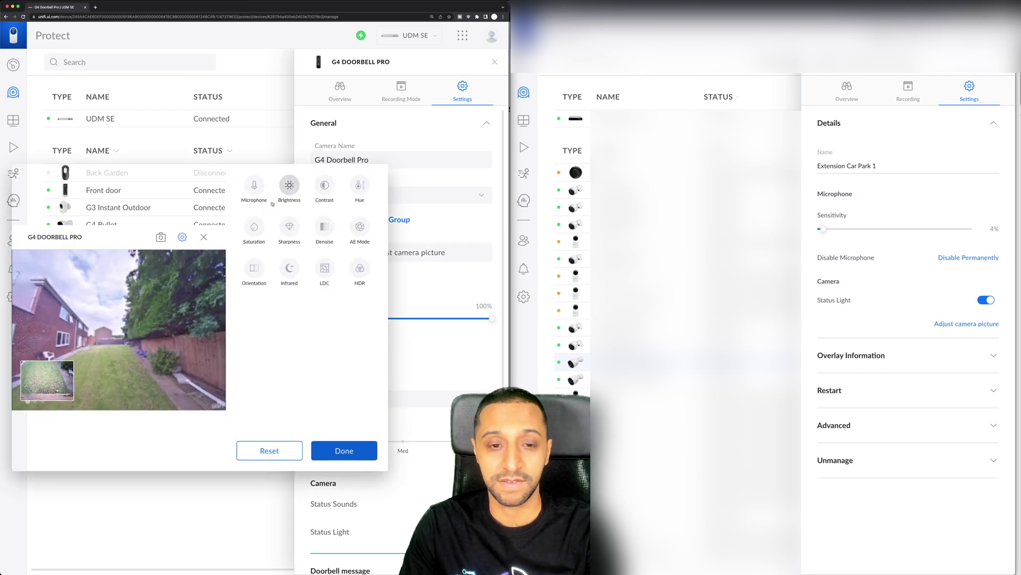
drag(243, 232, 303, 199)
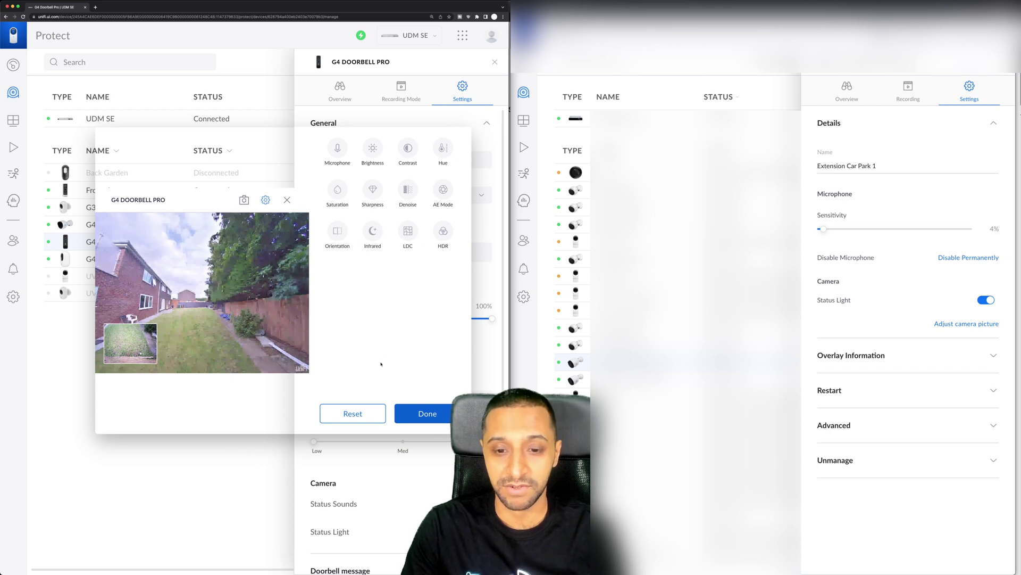
- Close the picture adjustments and expand the doorbell's Doorbell message section
click(416, 405)
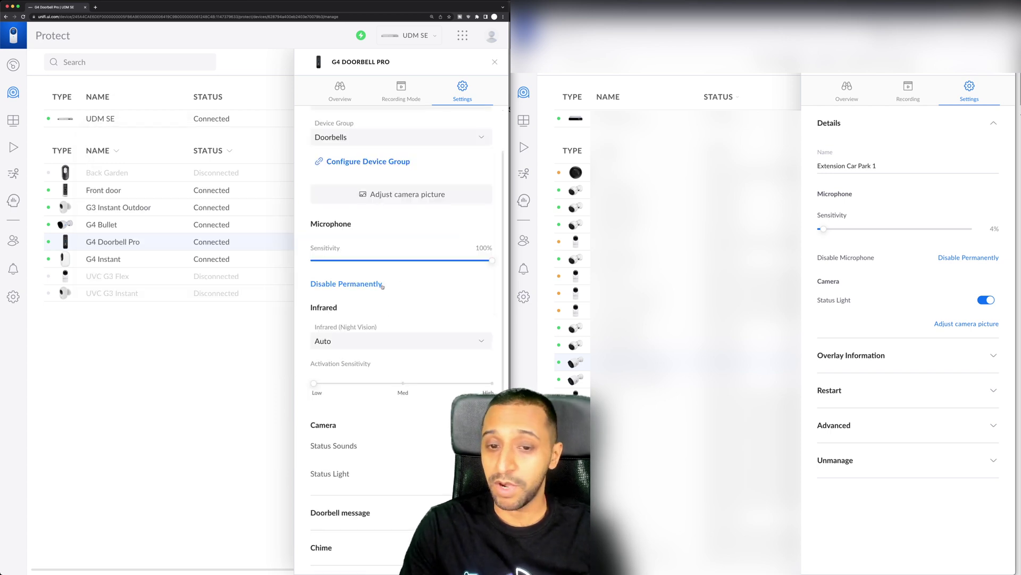
scroll(387, 287, down, 3)
scroll(391, 290, down, 1)
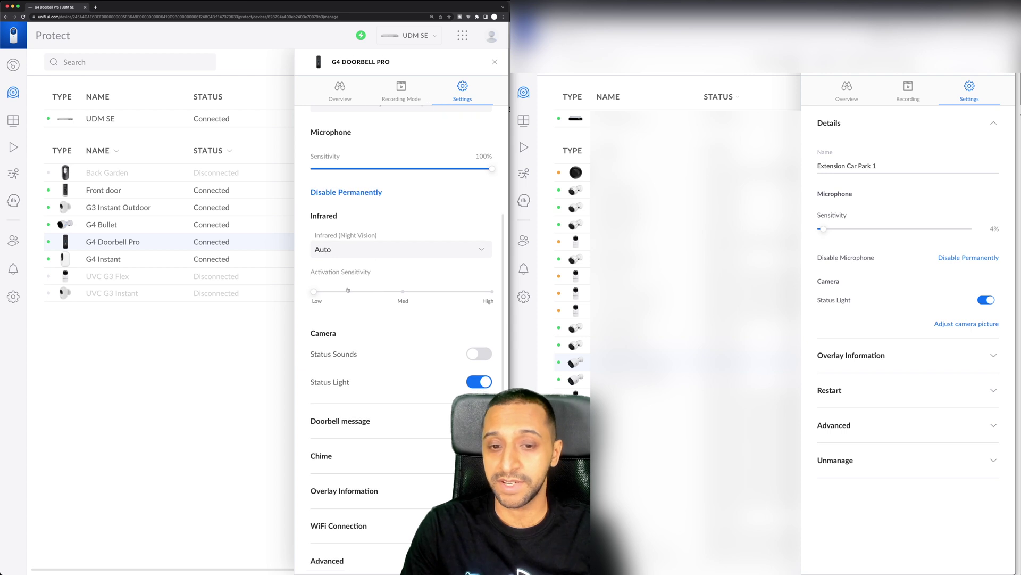
scroll(394, 292, down, 3)
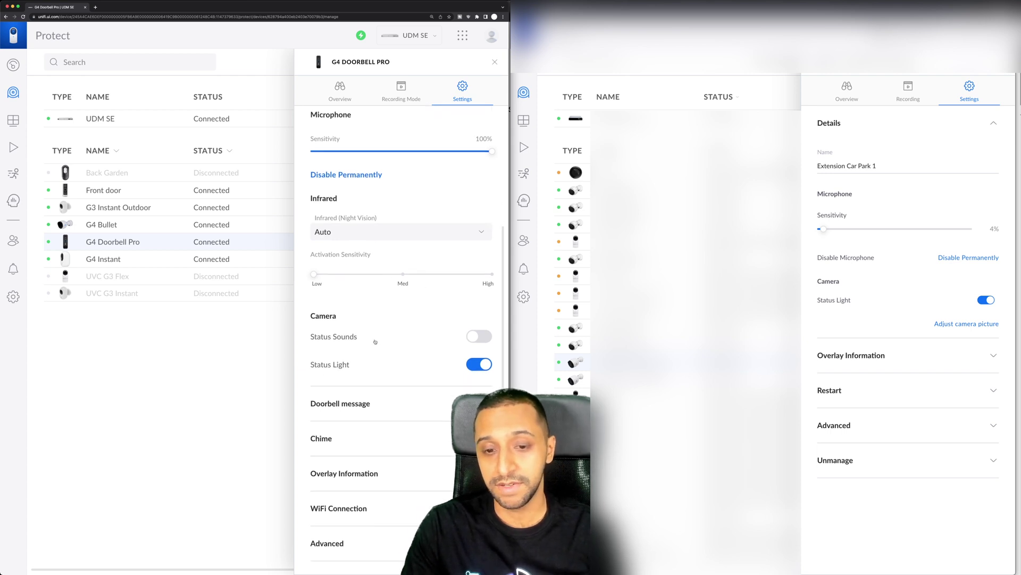
click(373, 365)
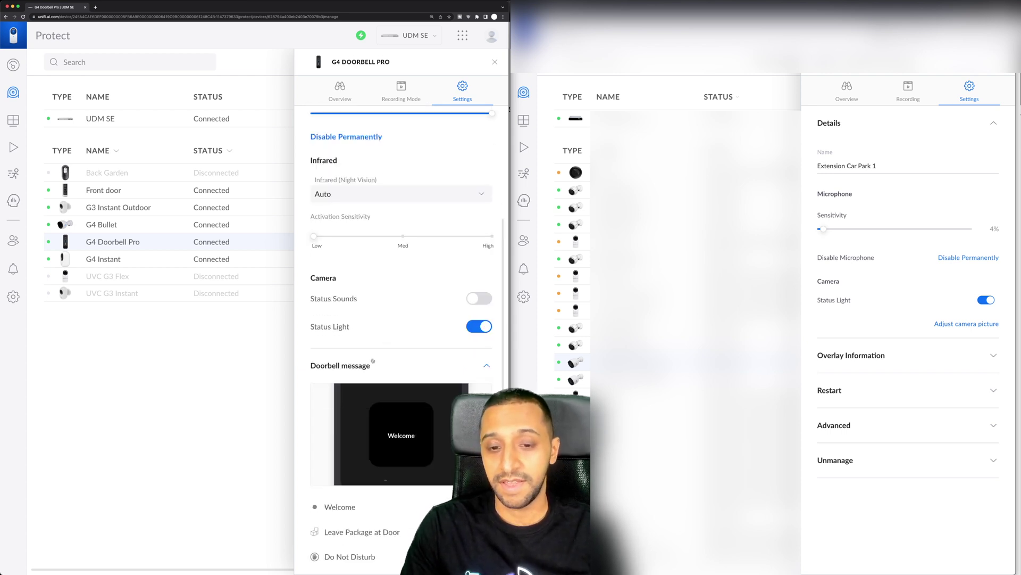
scroll(371, 362, down, 4)
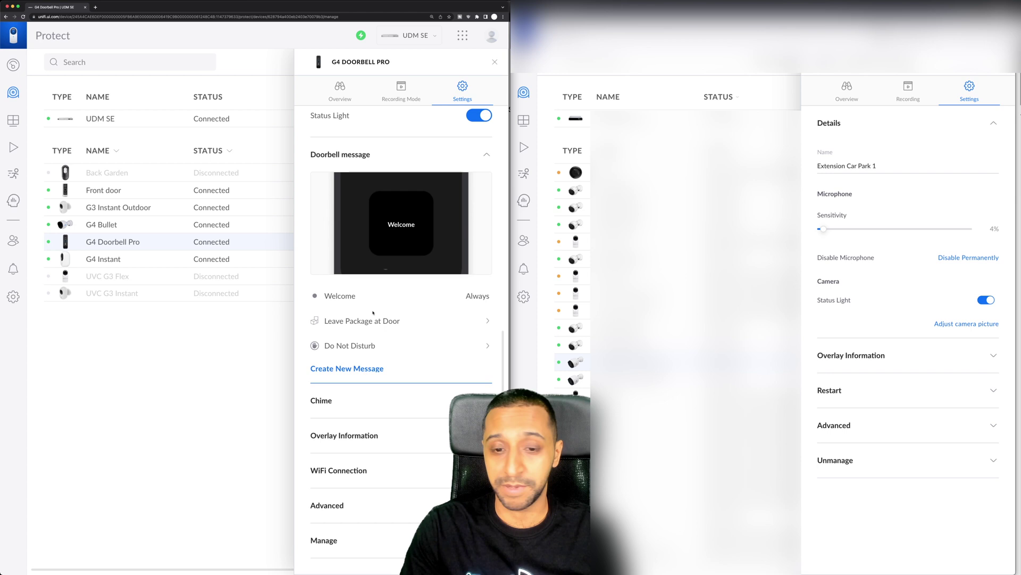
- Create a new message 'Please do not knock' with a 1h duration
click(371, 368)
click(344, 333)
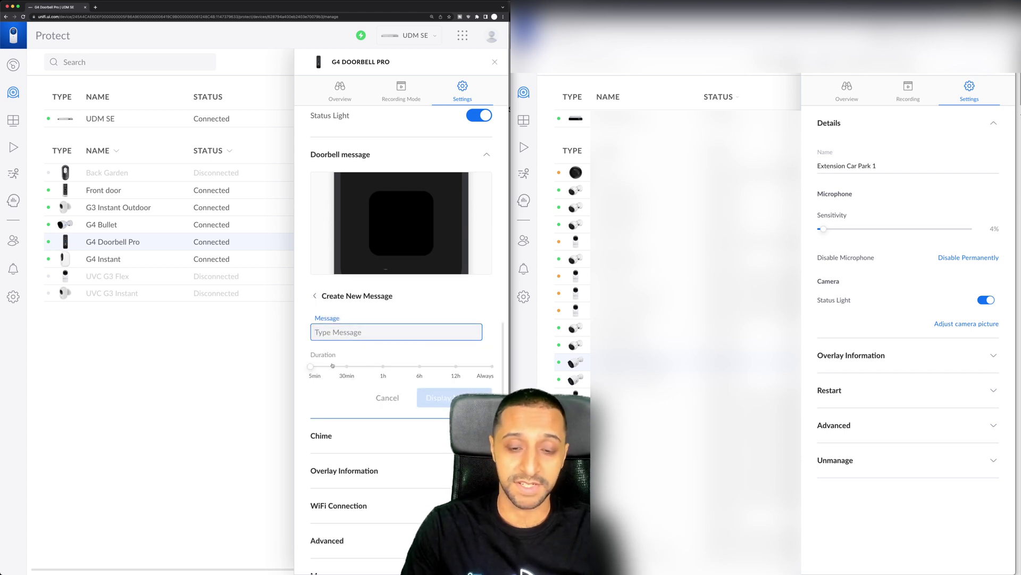
text(Please do)
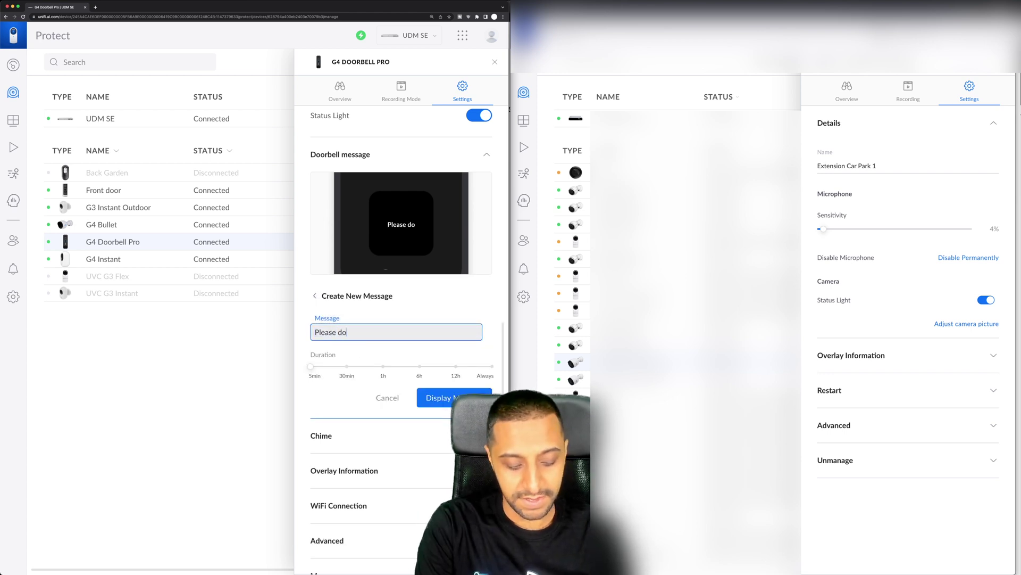
text( not knock)
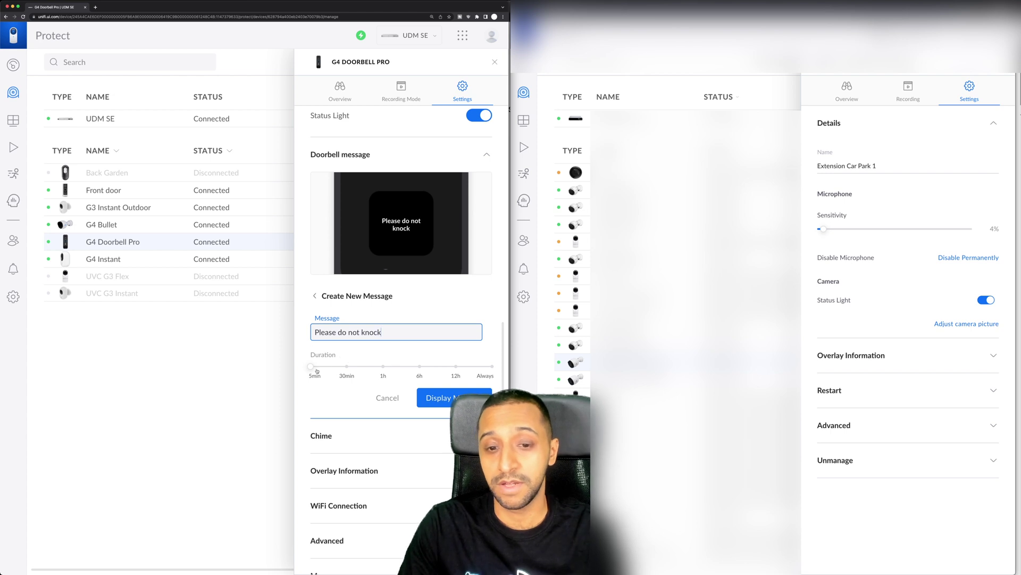
click(333, 372)
drag(333, 371, 384, 367)
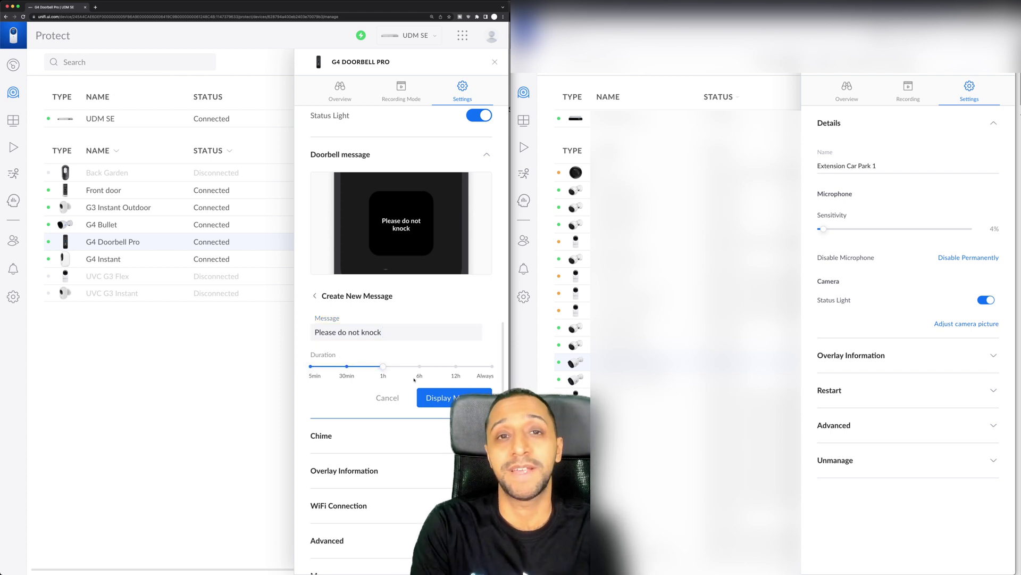
- Expand the doorbell's Overlay Information and WiFi Connection sections and scroll down to the RTSPS streams
scroll(372, 399, down, 2)
click(364, 371)
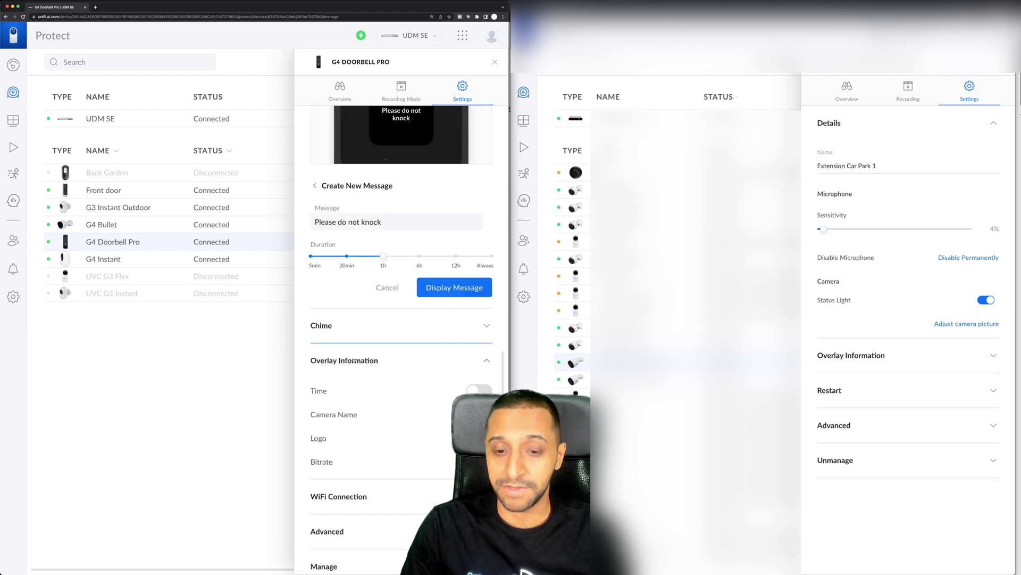
scroll(357, 375, down, 1)
click(354, 469)
scroll(351, 479, down, 2)
scroll(348, 499, down, 3)
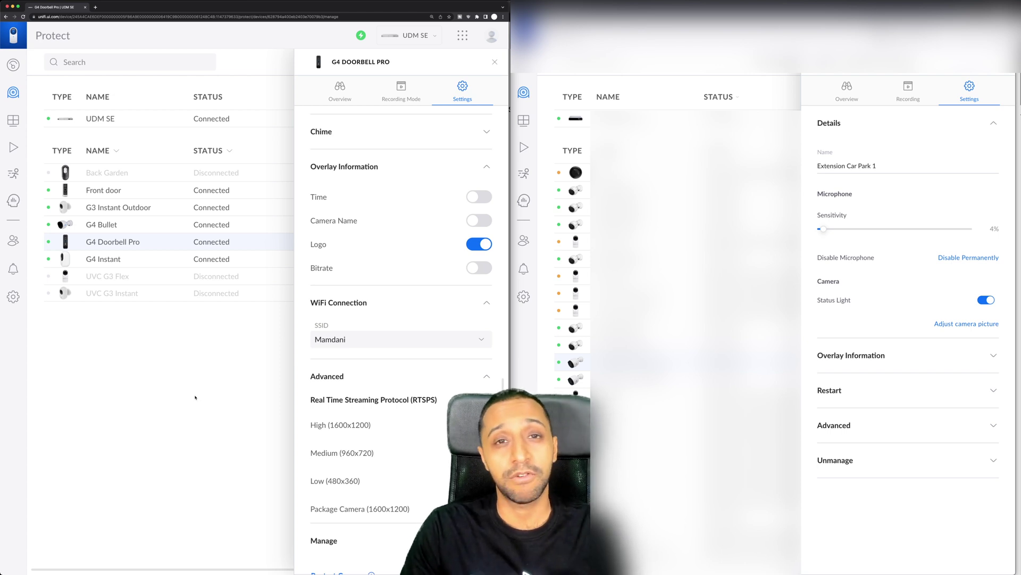
- Open Front door's Recording Mode detections to record, then go to Settings > Notifications
mouse_move(141, 253)
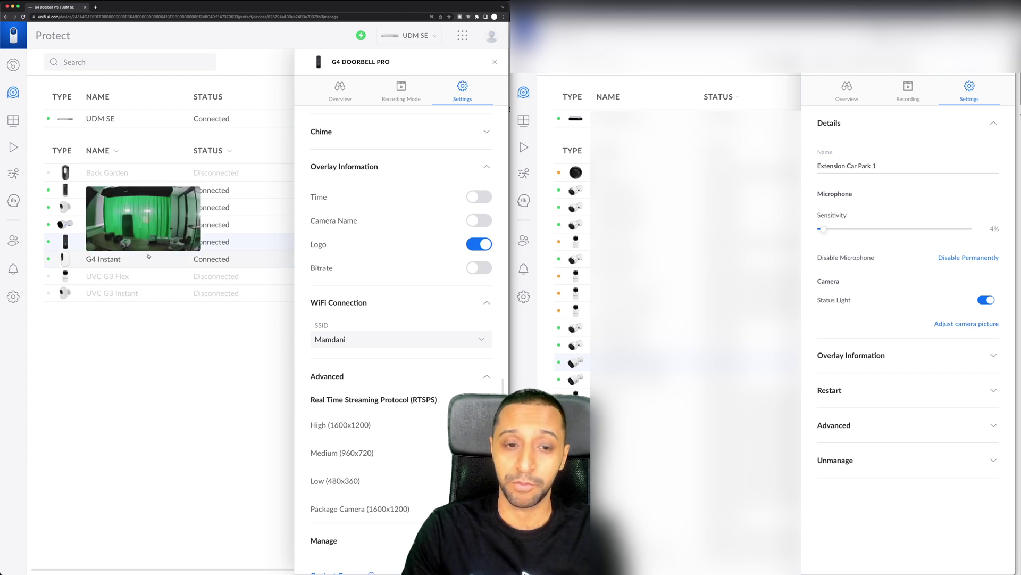
mouse_move(149, 200)
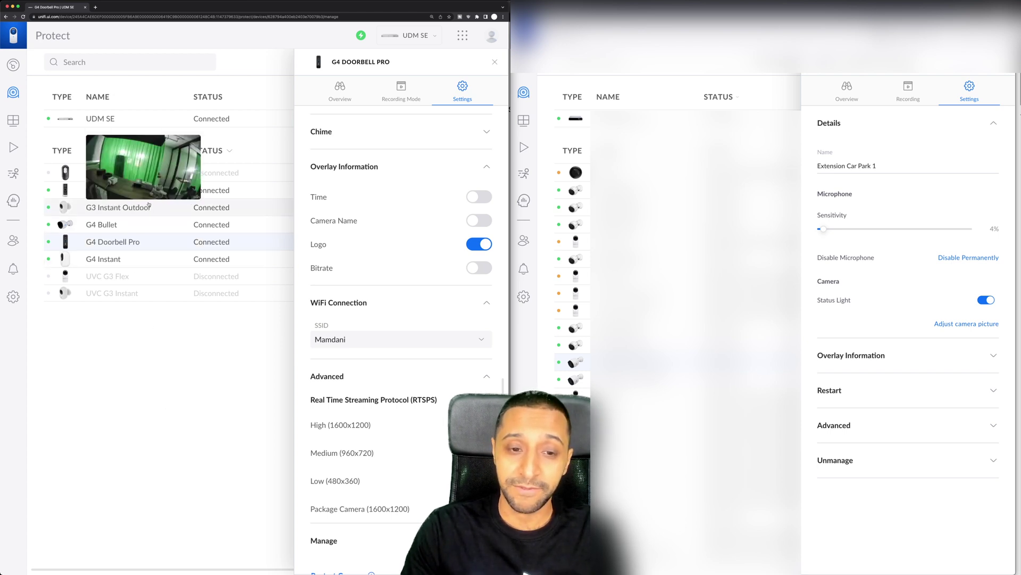
click(171, 196)
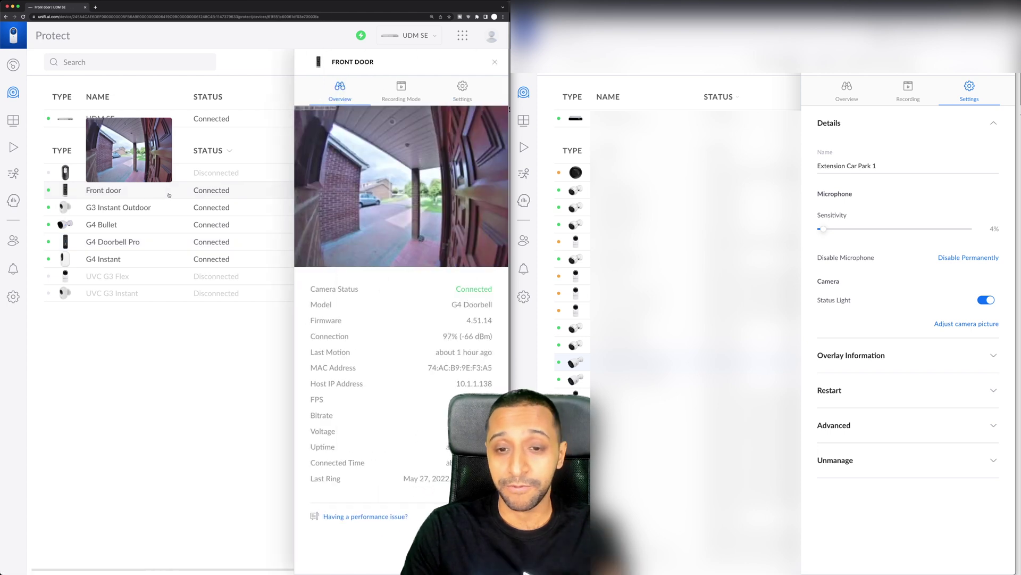
click(401, 95)
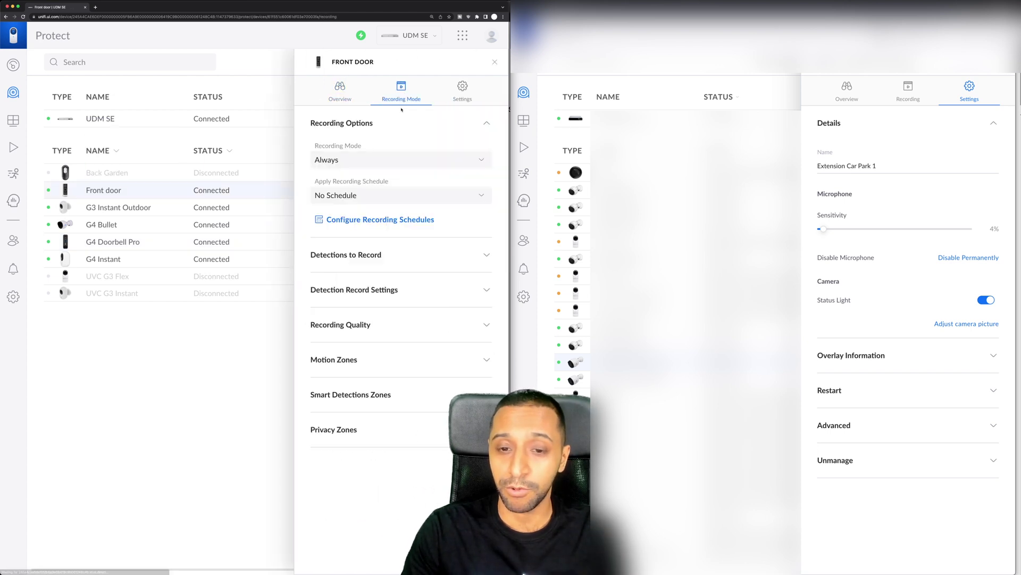
click(364, 264)
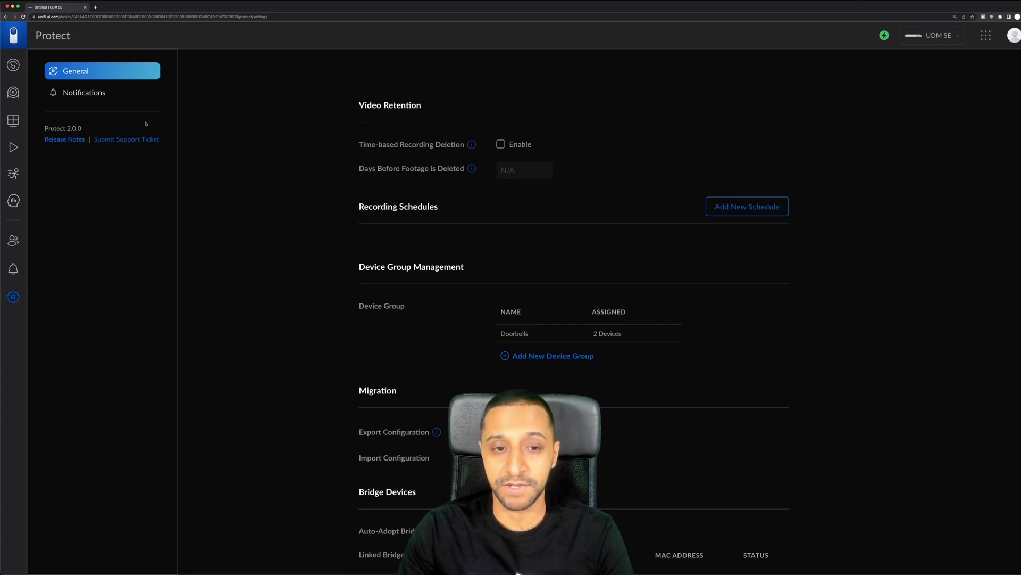
click(107, 97)
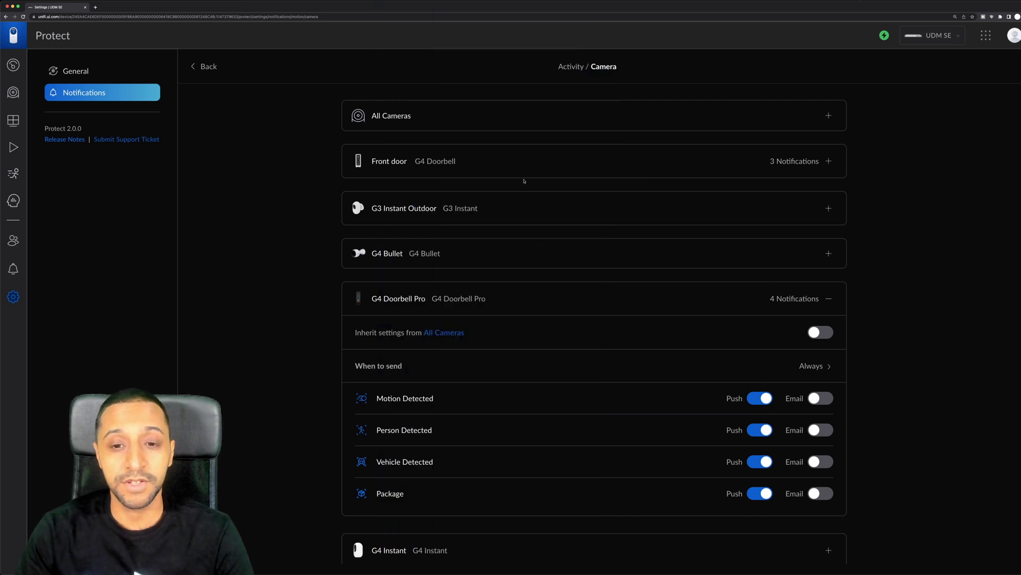
- Expand the Front door card's notification options, then return to the dashboard's Package detections
click(534, 155)
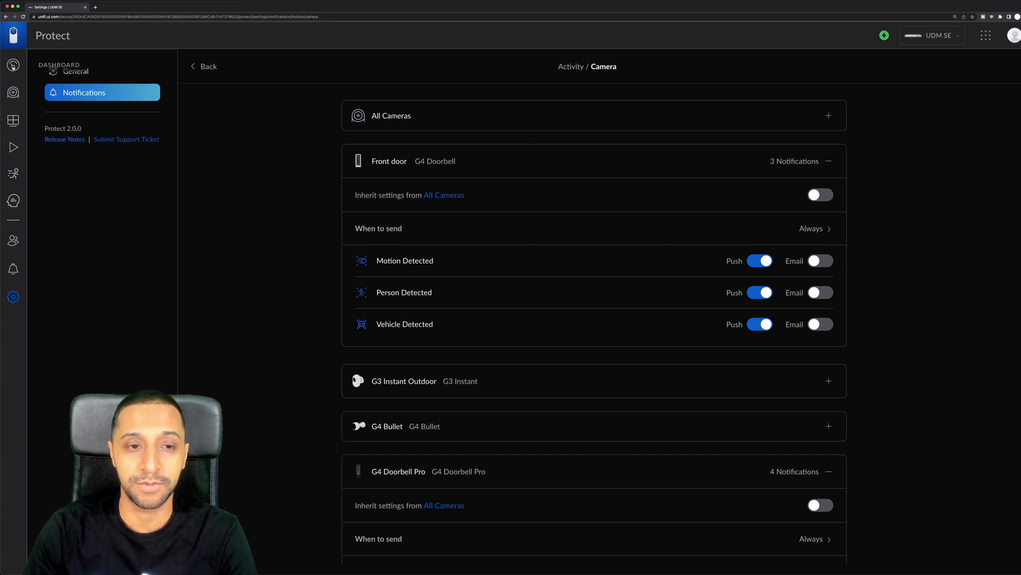
click(14, 64)
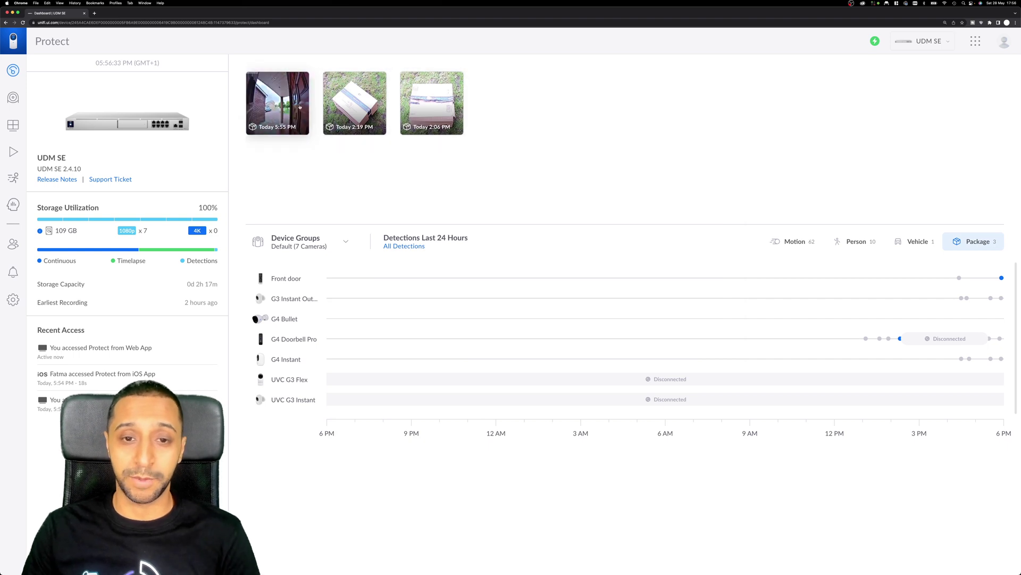
- Play and close the latest Front door package clip, then the most recent person detection clip
click(277, 102)
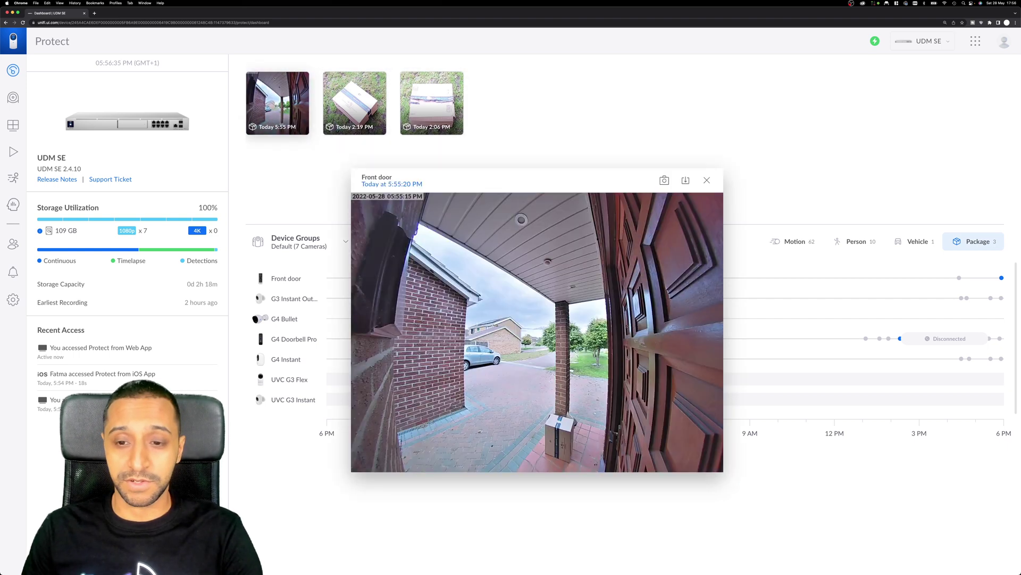
mouse_move(551, 406)
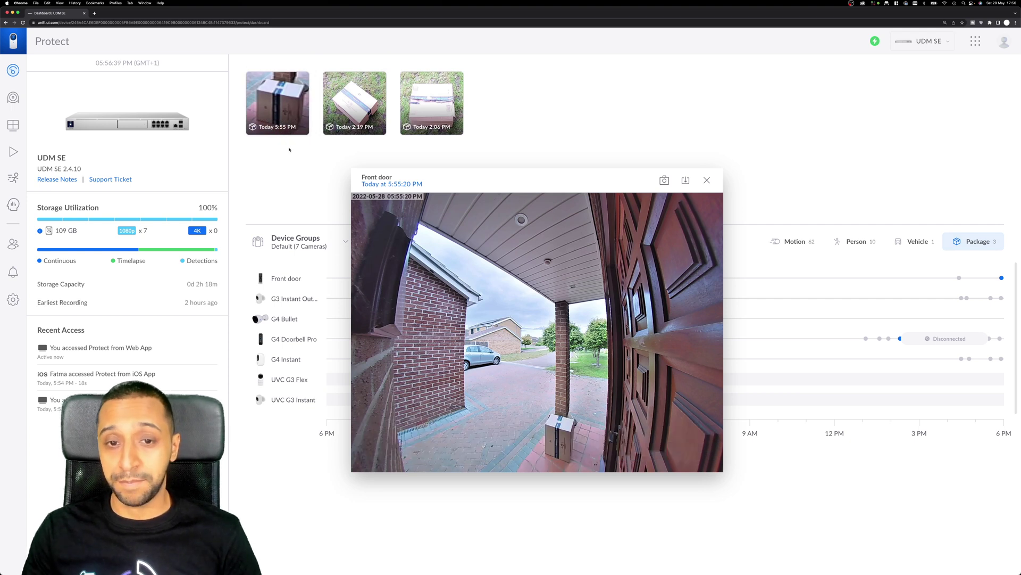
click(706, 180)
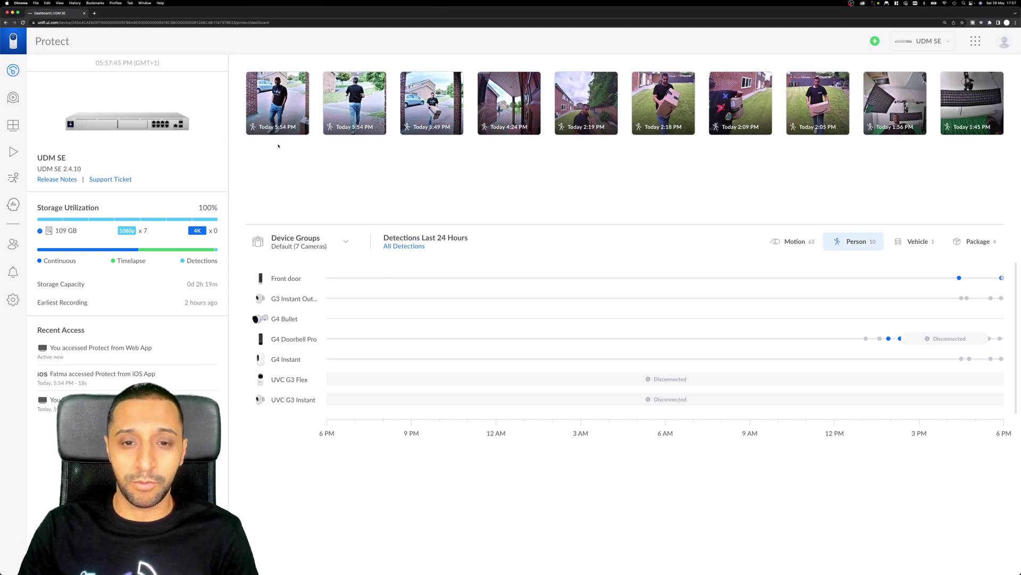
click(280, 114)
click(266, 115)
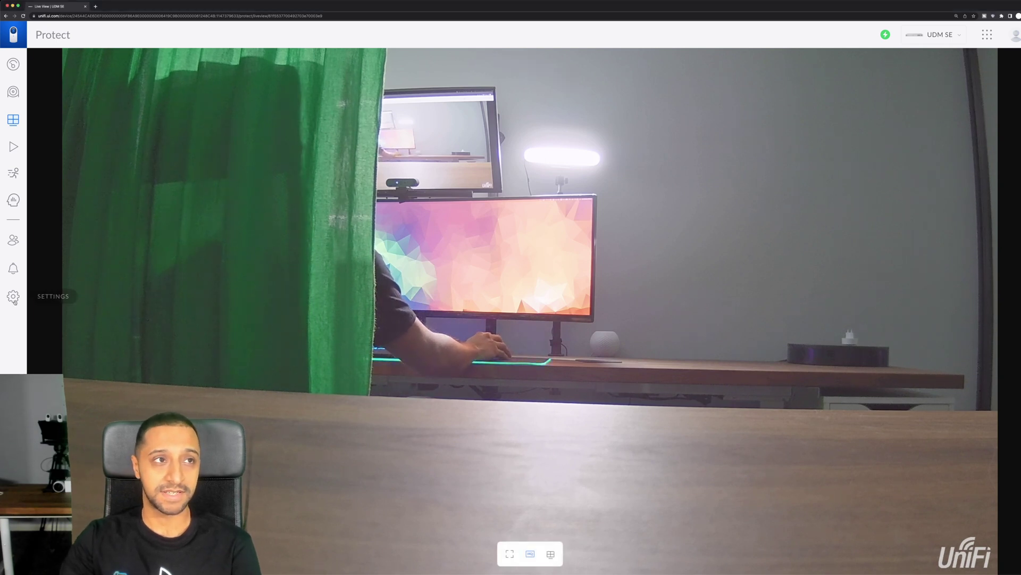
- Enable Low Latency Video under Other Configurations in settings, then return to the live camera view
click(13, 294)
scroll(473, 477, down, 3)
scroll(474, 479, down, 3)
click(501, 381)
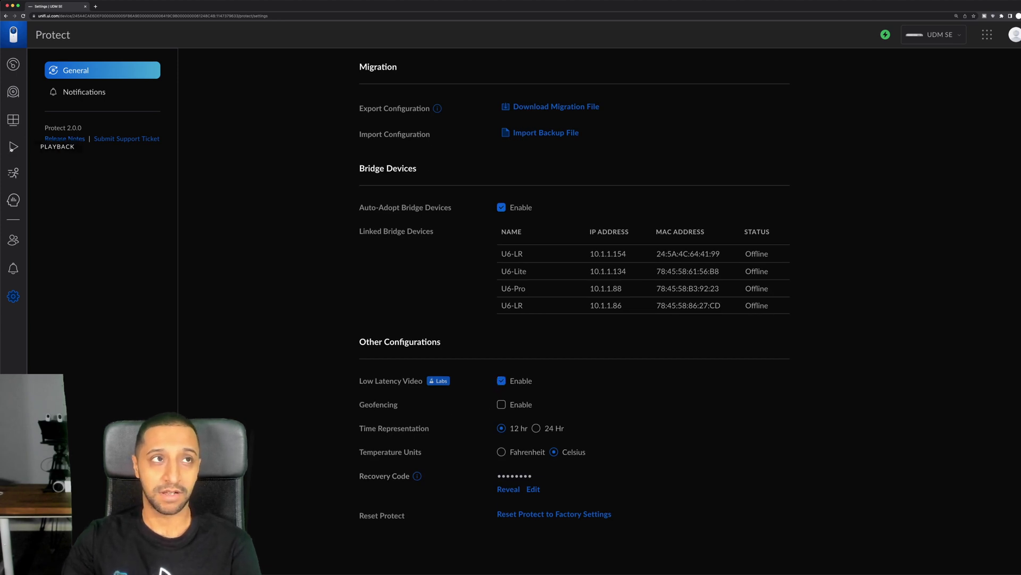
click(14, 120)
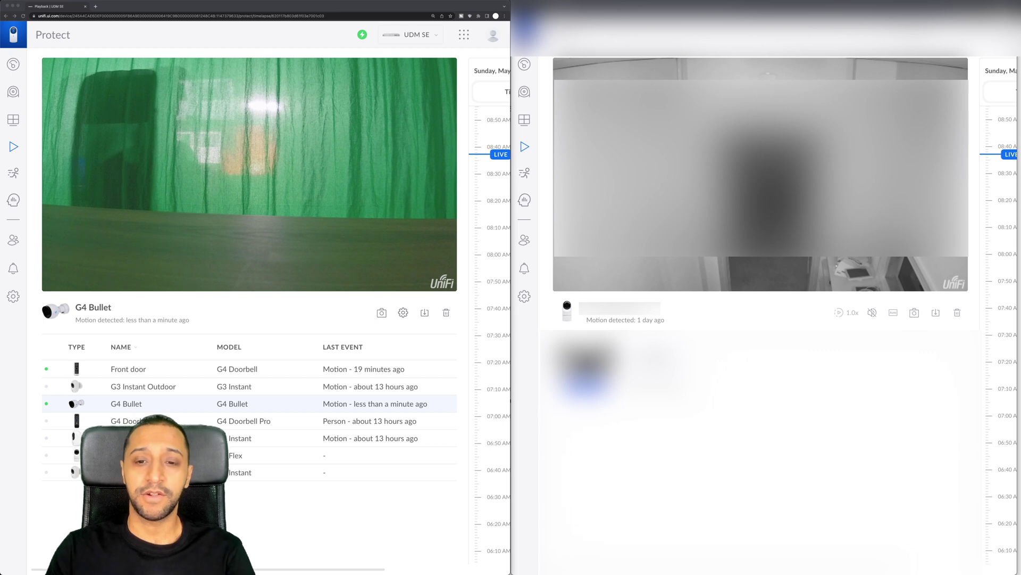
- Bring up the left player's playback controls for the G4 Bullet feed
mouse_move(597, 271)
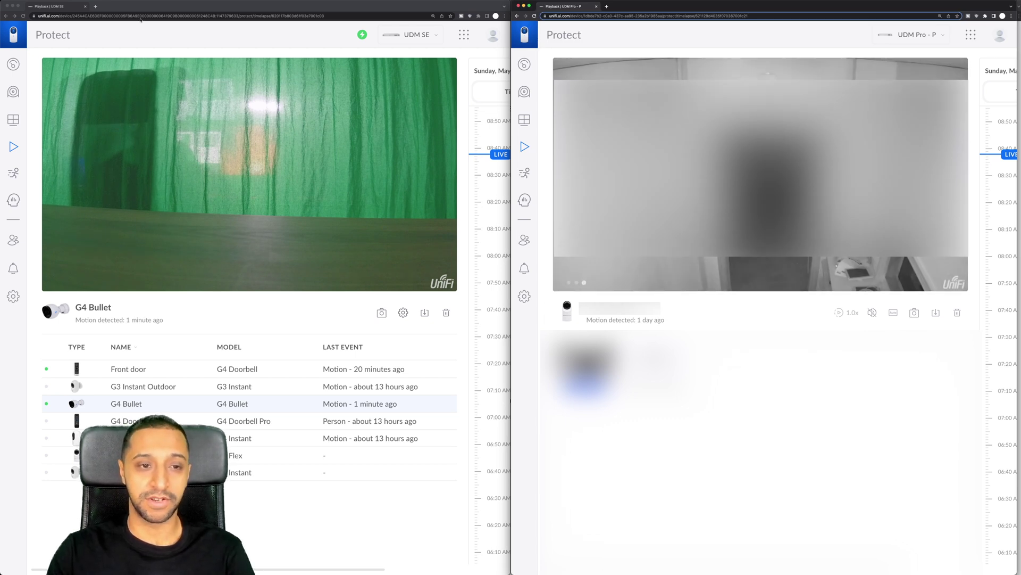
click(206, 52)
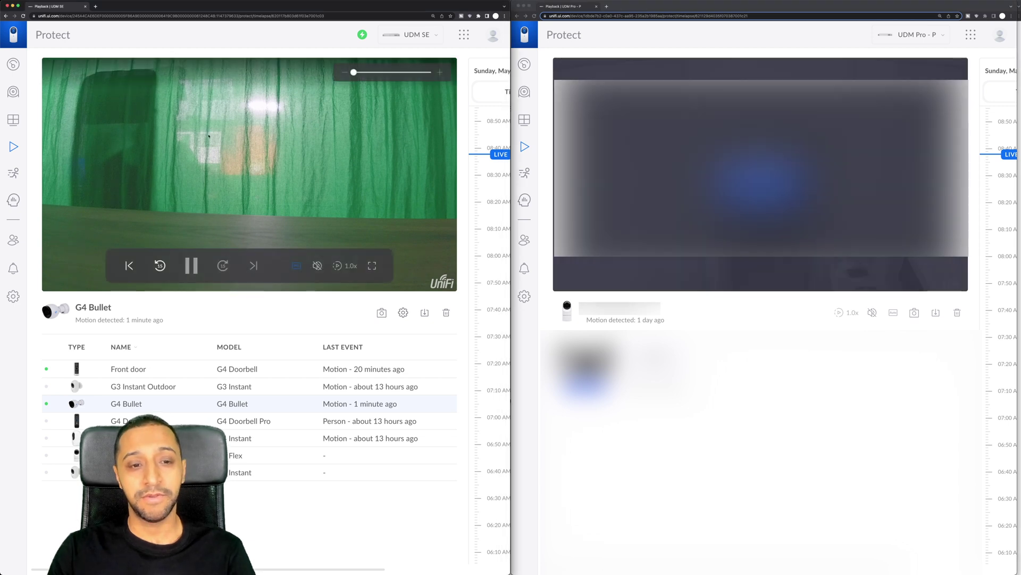